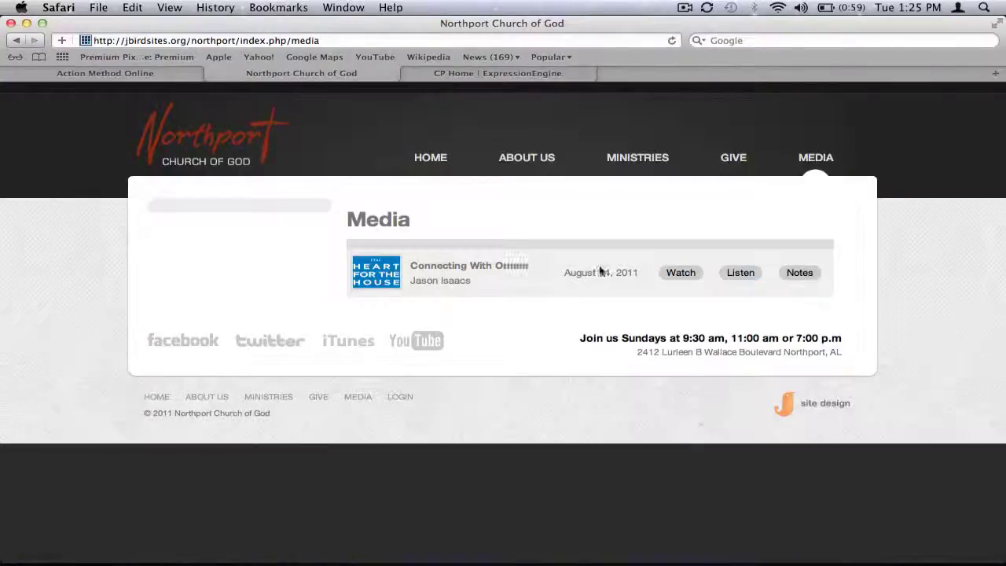
- From the Northport Media listing, open the sermon's video page, 'Connecting With Others'
{"action": "left_click", "coordinate": [678, 273]}
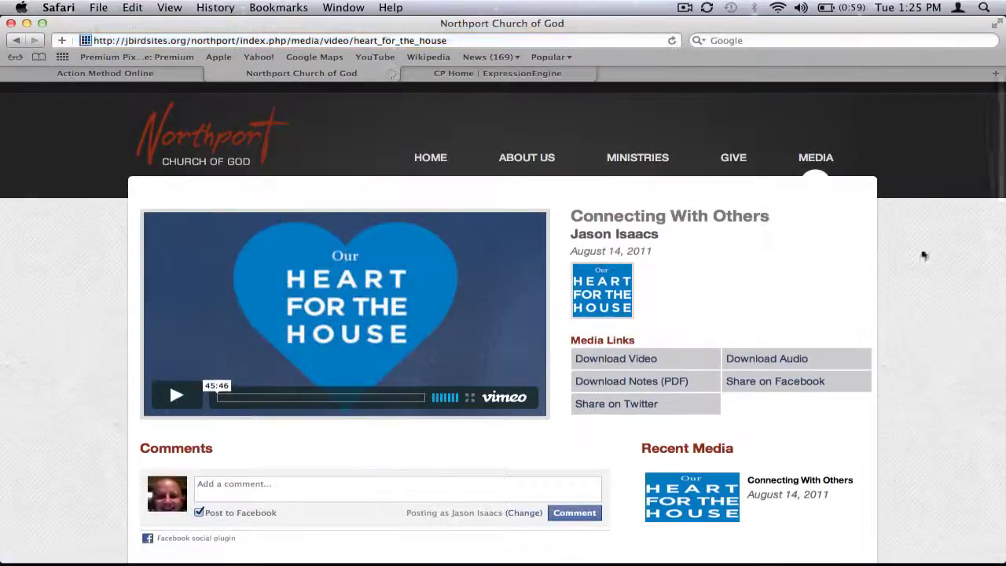
{"action": "scroll", "coordinate": [913, 260], "scroll_direction": "down", "scroll_amount": 3}
{"action": "scroll", "coordinate": [913, 260], "scroll_direction": "up", "scroll_amount": 2}
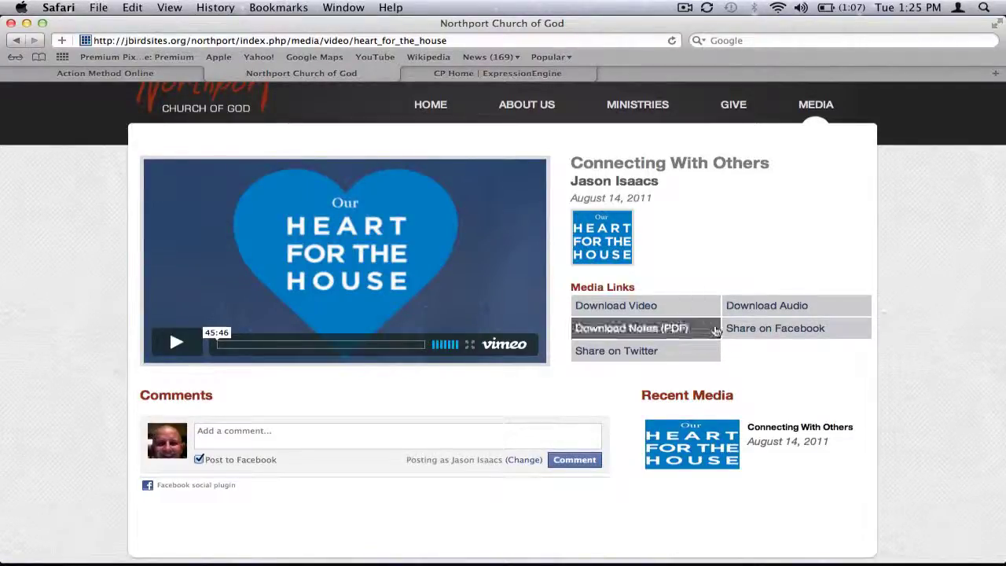
{"action": "scroll", "coordinate": [768, 360], "scroll_direction": "down", "scroll_amount": 2}
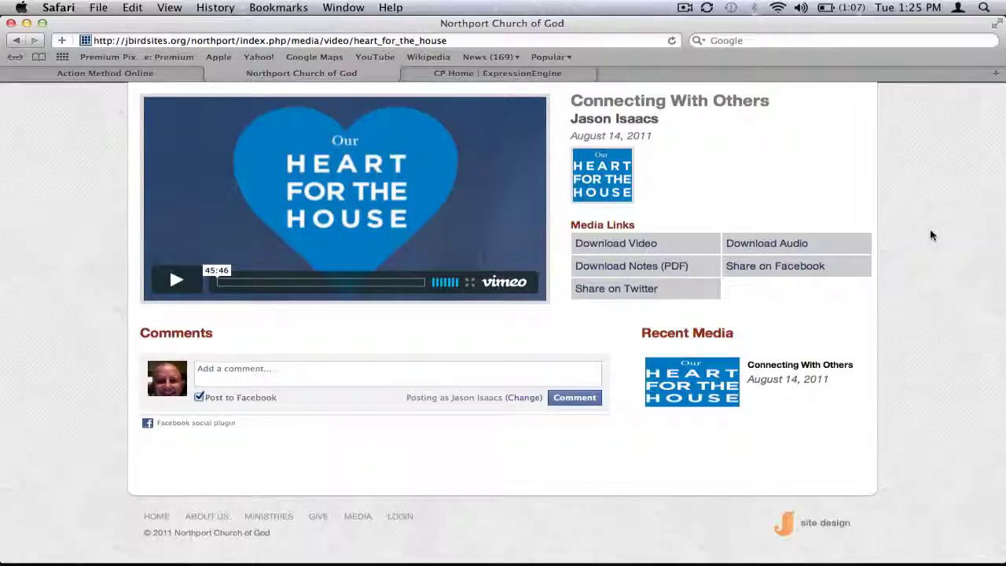
{"action": "scroll", "coordinate": [932, 235], "scroll_direction": "up", "scroll_amount": 3}
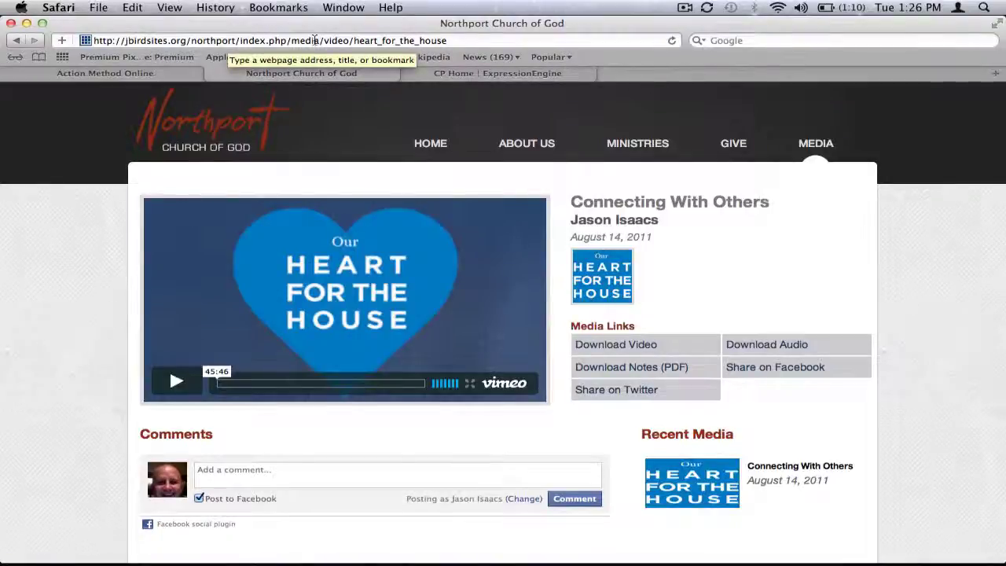
- Inspect the heart_for_the_house slug in the sermon URL, then go to the ExpressionEngine control panel home
{"action": "left_click", "coordinate": [445, 41]}
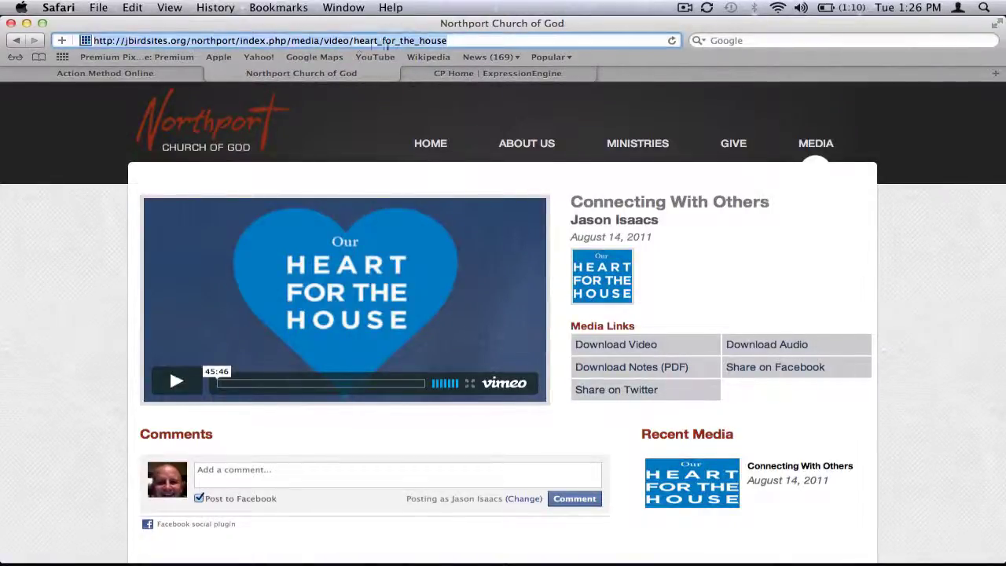
{"action": "left_click_drag", "start_coordinate": [329, 41], "coordinate": [448, 40]}
{"action": "left_click", "coordinate": [324, 41]}
{"action": "mouse_move", "coordinate": [618, 174]}
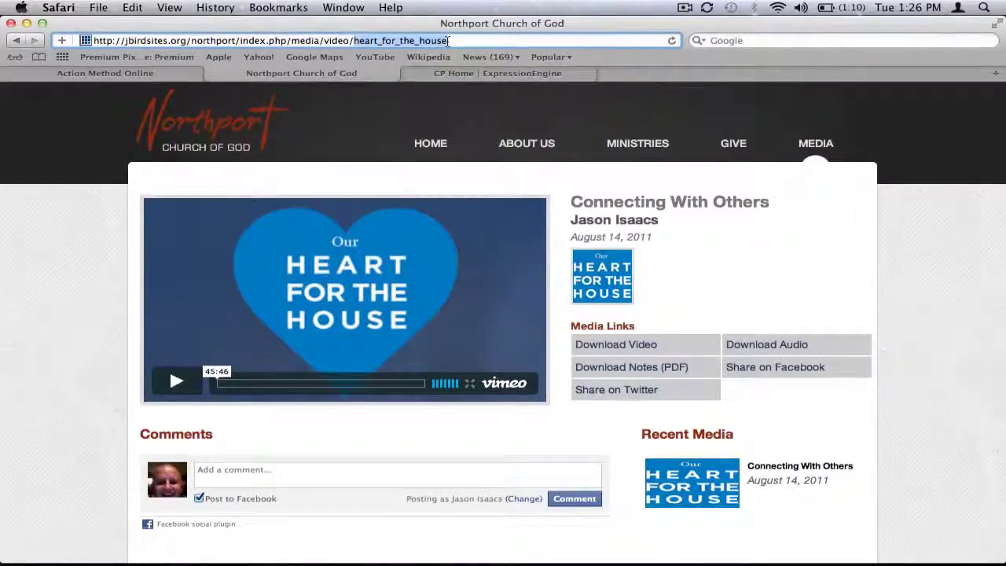
{"action": "left_click", "coordinate": [448, 41]}
{"action": "left_click_drag", "start_coordinate": [448, 41], "coordinate": [352, 43]}
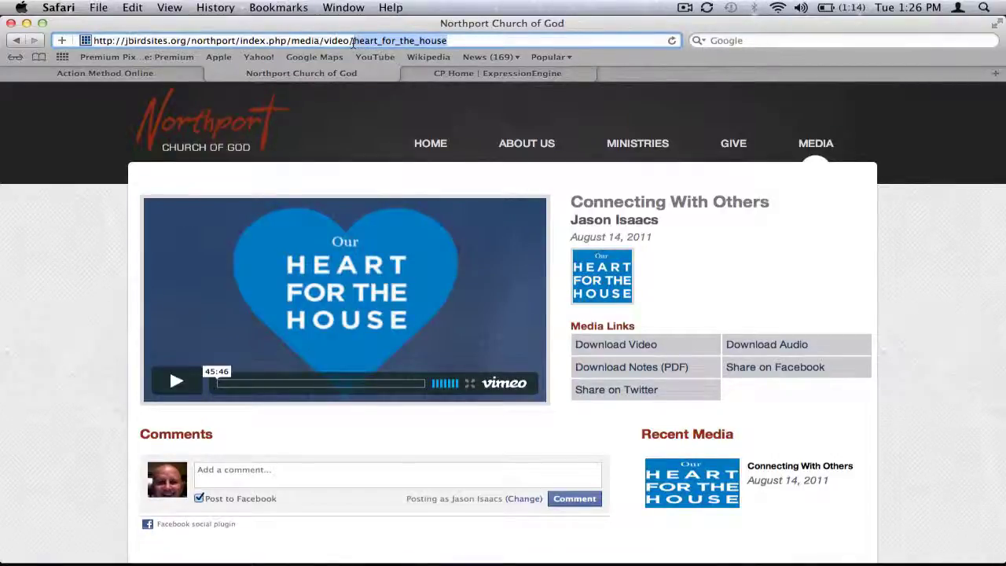
{"action": "left_click", "coordinate": [439, 73]}
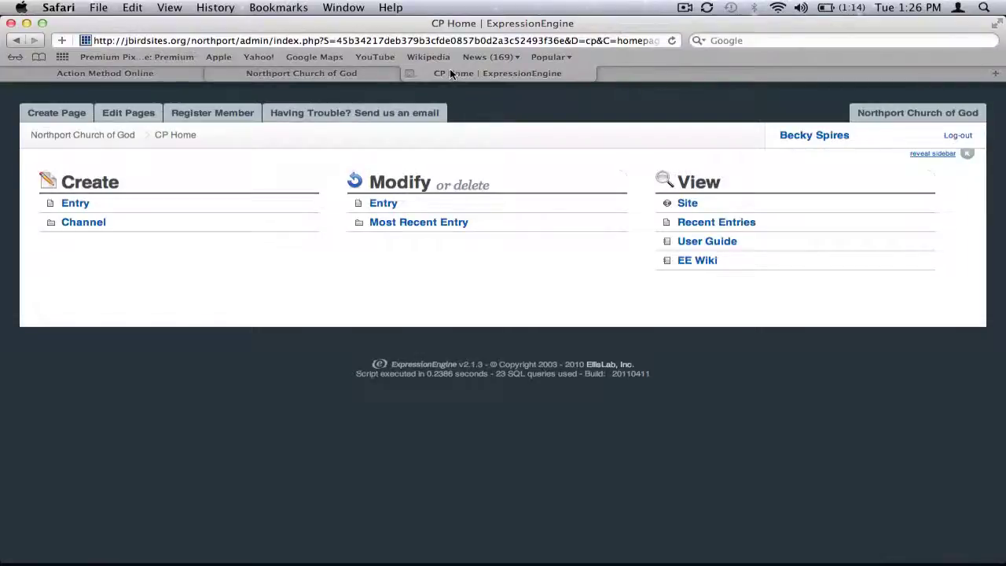
- Create a new Media entry titled 'Example Sermon', with URL title example_sermon
{"action": "mouse_move", "coordinate": [78, 115]}
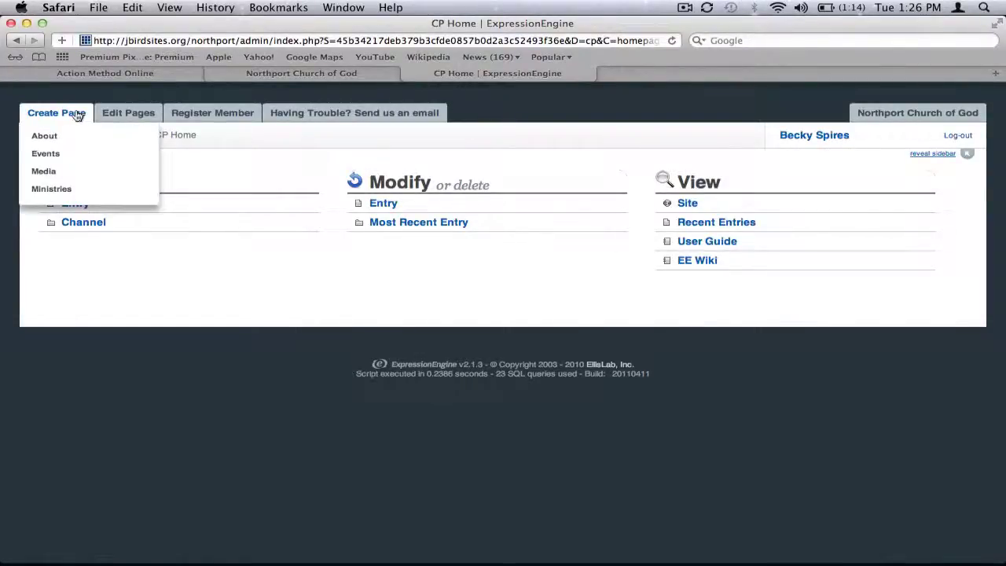
{"action": "left_click", "coordinate": [61, 173]}
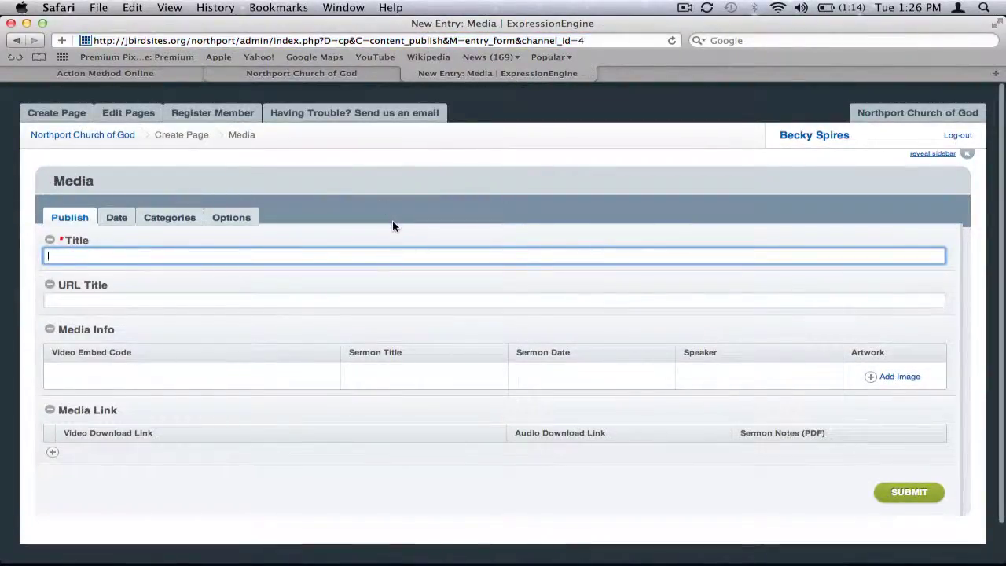
{"action": "scroll", "coordinate": [381, 271], "scroll_direction": "down", "scroll_amount": 2}
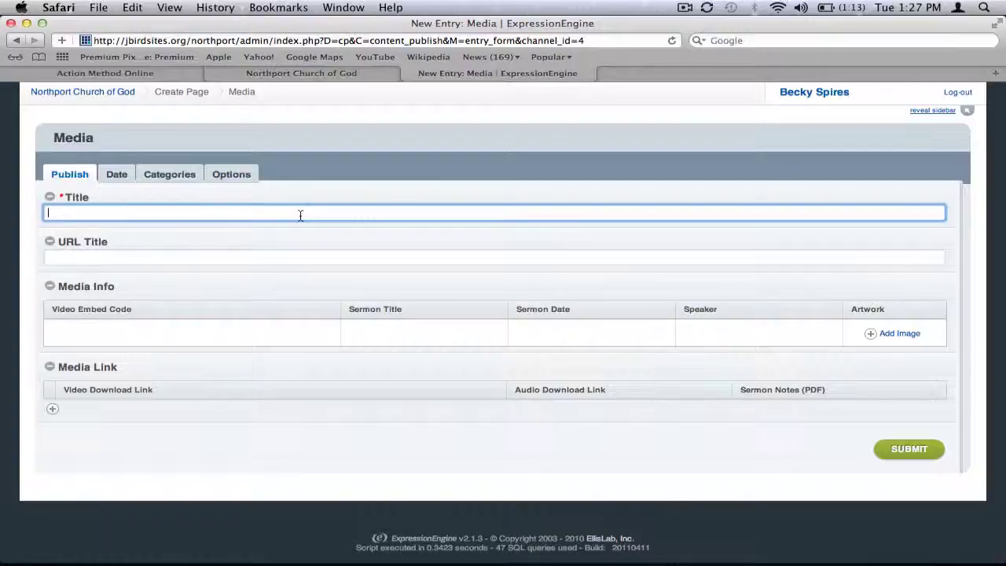
{"action": "type", "text": "Example Serm"}
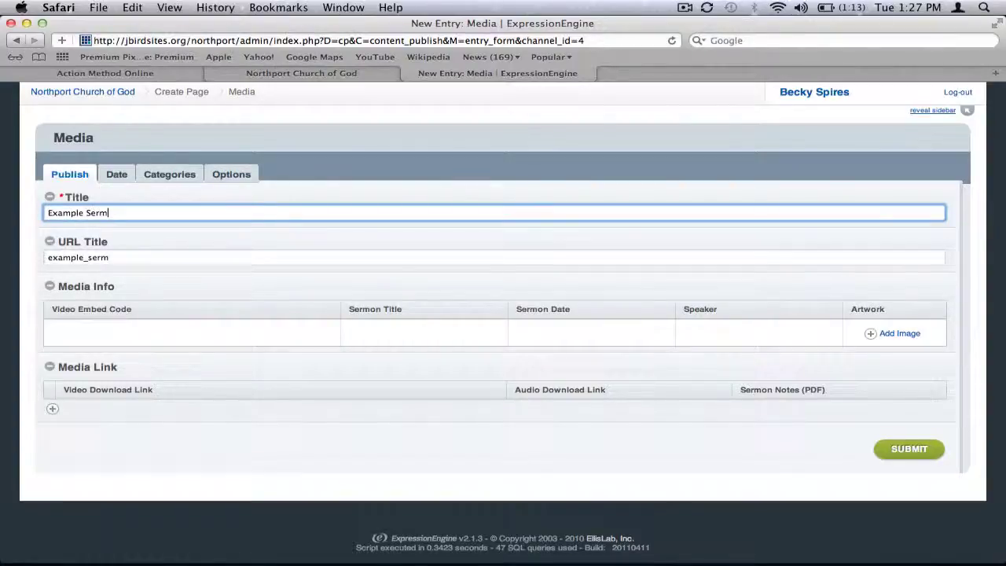
{"action": "type", "text": "on"}
{"action": "left_click", "coordinate": [118, 256]}
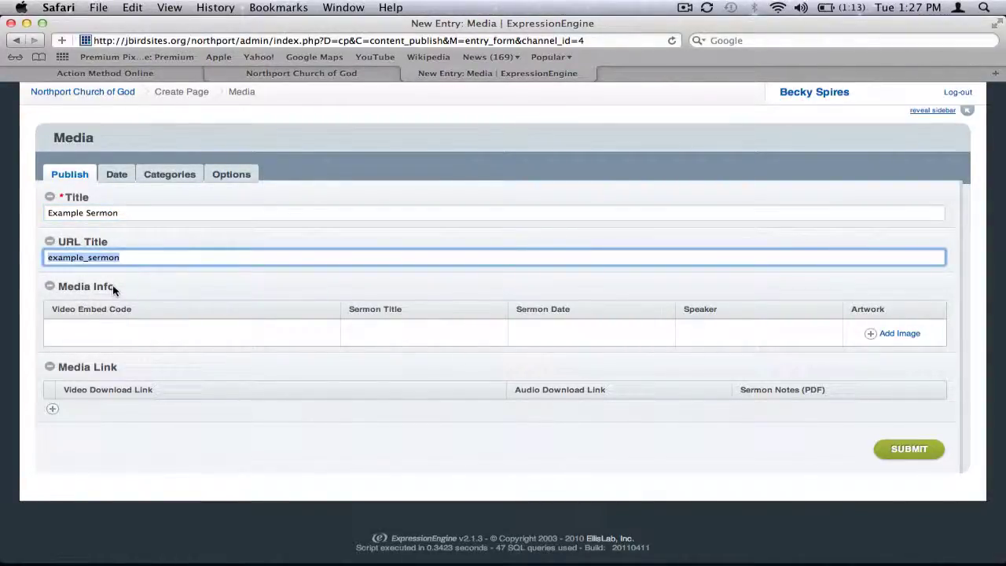
- Add a Media Link row and look over its Video Embed Code, Sermon Title, Date and Speaker cells
{"action": "left_click_drag", "start_coordinate": [116, 286], "coordinate": [60, 286]}
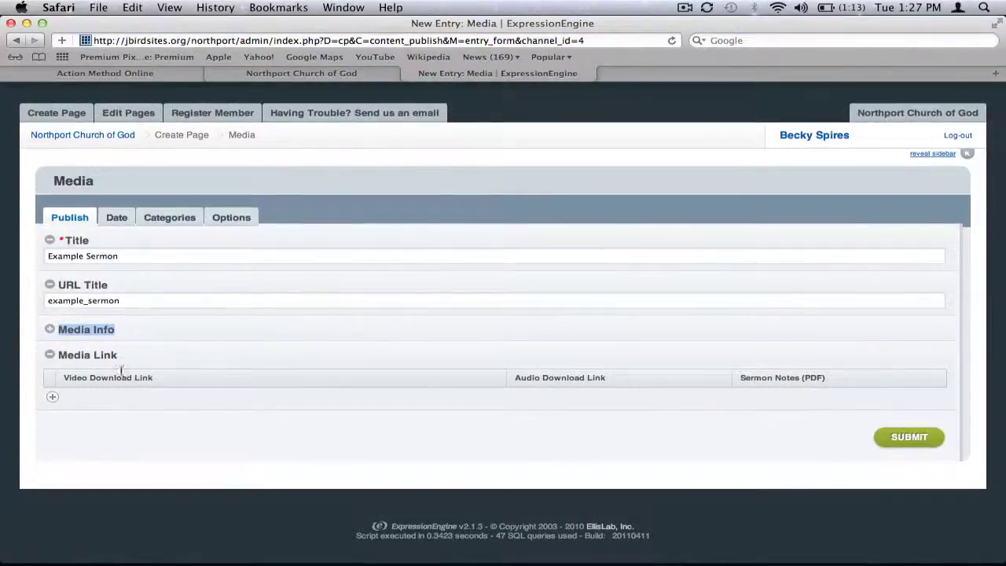
{"action": "left_click_drag", "start_coordinate": [118, 354], "coordinate": [71, 354]}
{"action": "left_click", "coordinate": [49, 330]}
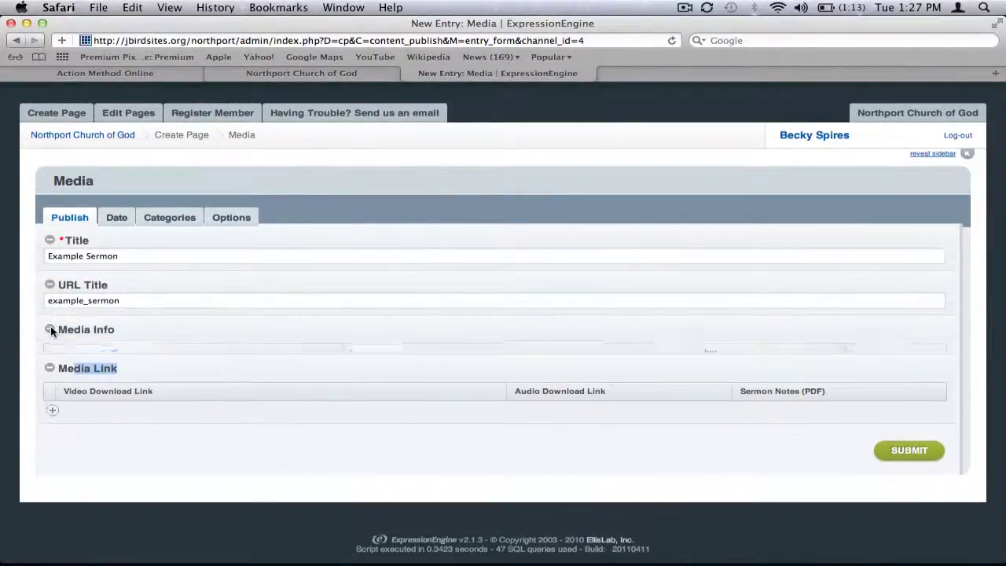
{"action": "left_click", "coordinate": [52, 453]}
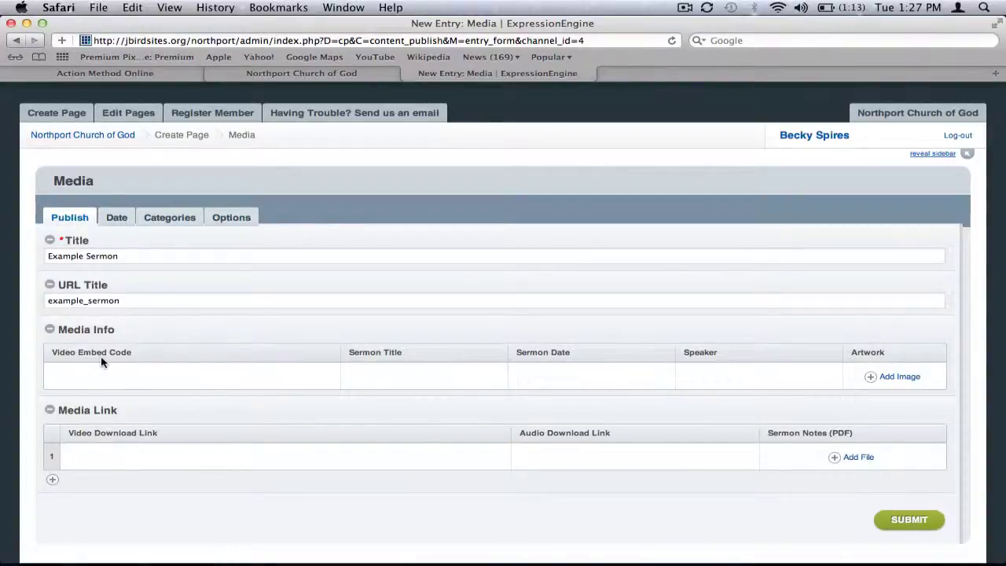
{"action": "left_click", "coordinate": [188, 383]}
{"action": "left_click", "coordinate": [399, 375]}
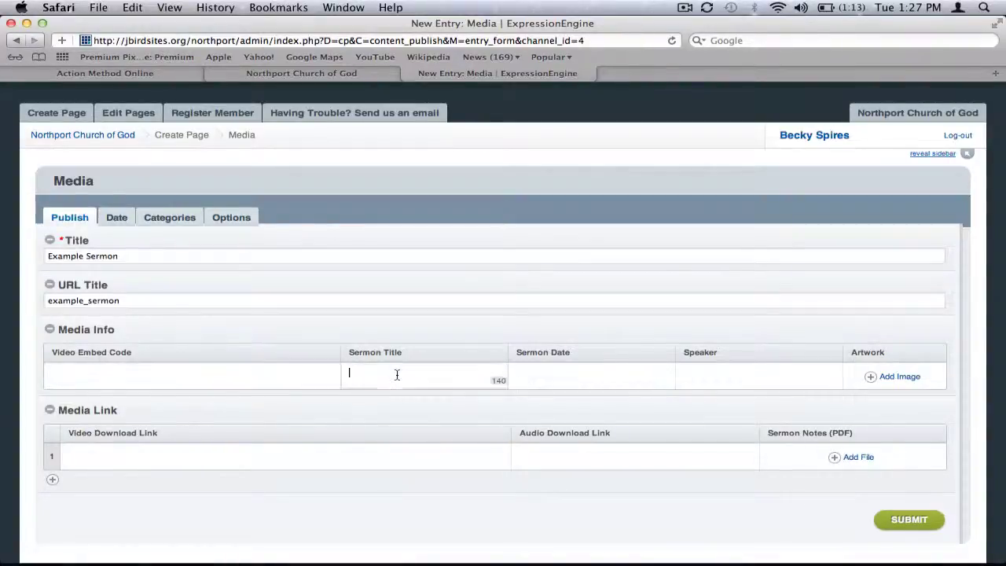
{"action": "left_click", "coordinate": [582, 369]}
{"action": "left_click", "coordinate": [718, 368]}
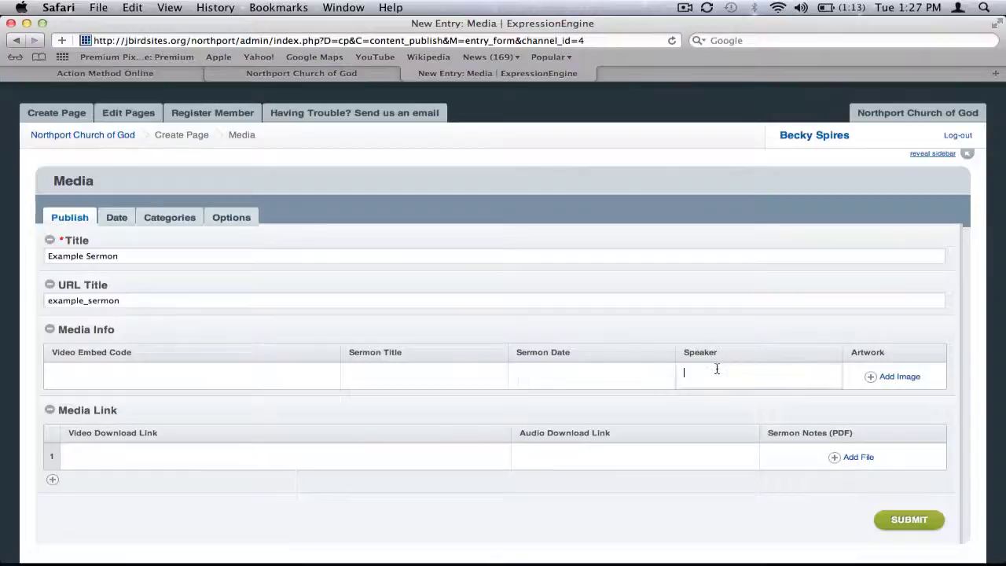
{"action": "left_click", "coordinate": [144, 375]}
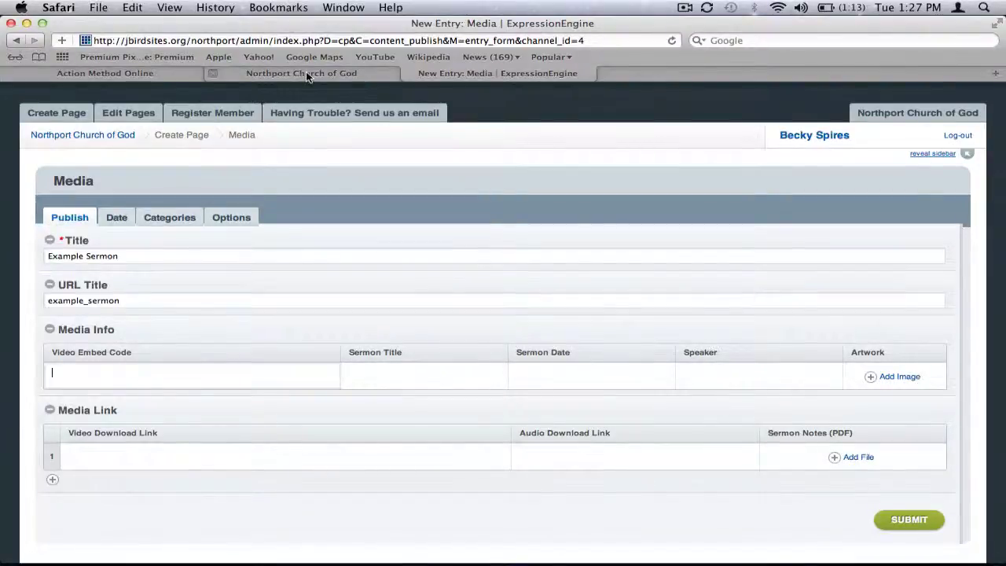
- Check the existing sermon's title and video page on the live site, then return to the entry form
{"action": "left_click", "coordinate": [216, 73]}
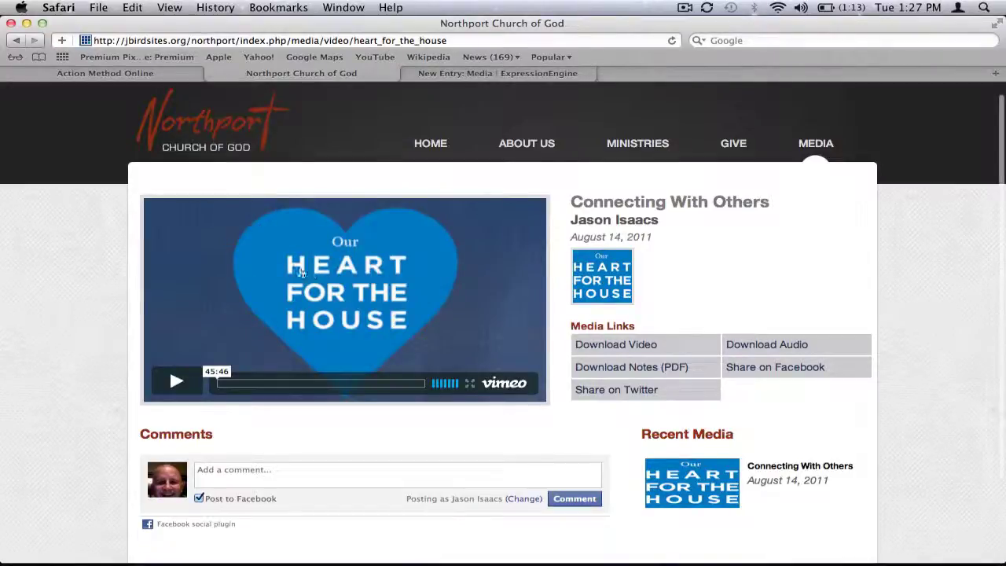
{"action": "left_click", "coordinate": [483, 77]}
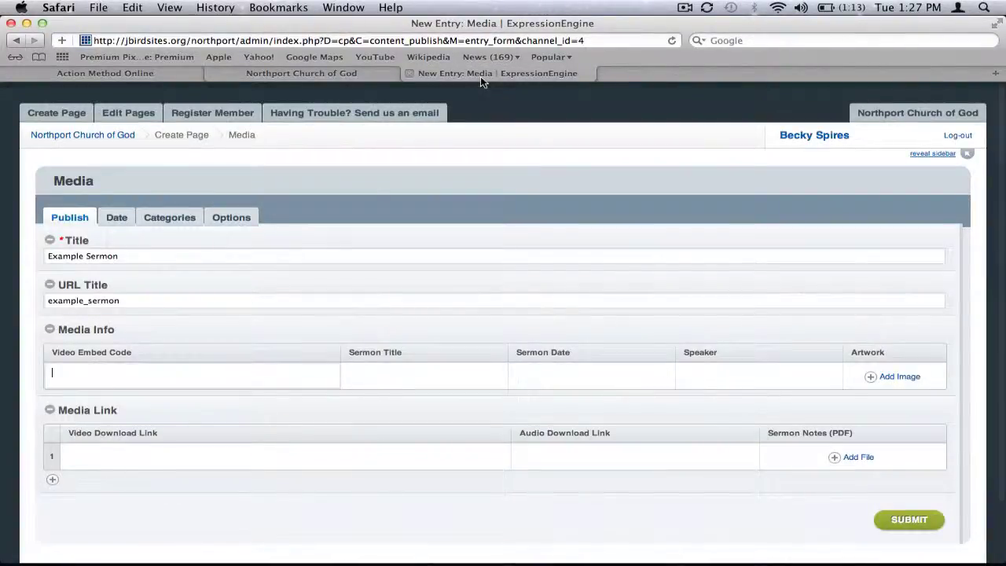
{"action": "left_click", "coordinate": [193, 371]}
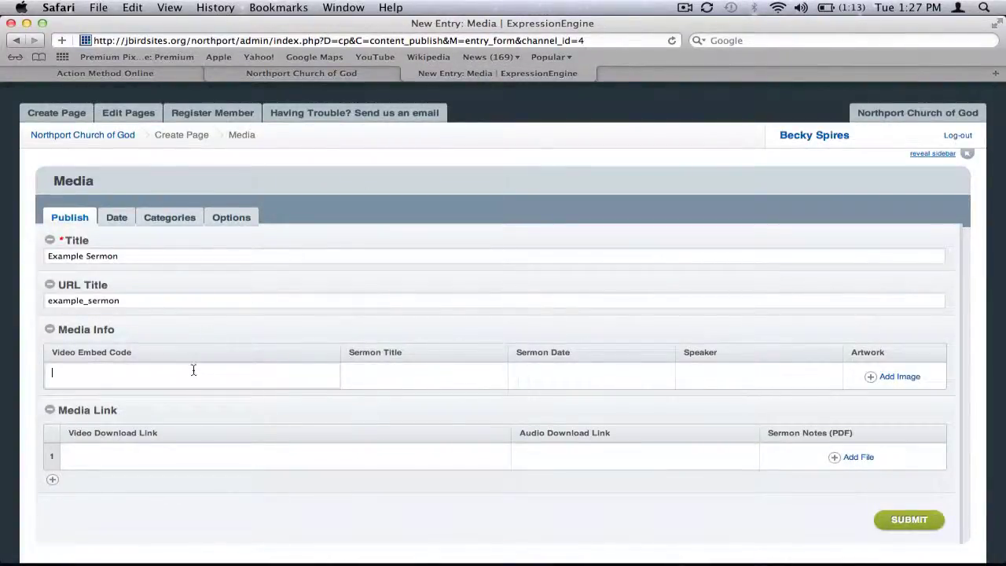
{"action": "left_click", "coordinate": [390, 373]}
{"action": "left_click", "coordinate": [301, 73]}
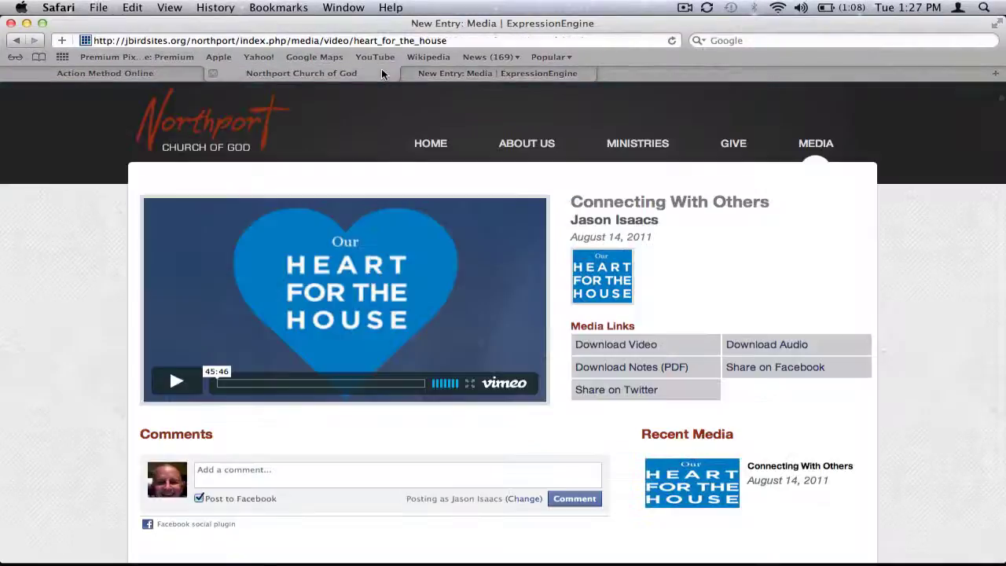
{"action": "left_click_drag", "start_coordinate": [572, 202], "coordinate": [768, 198]}
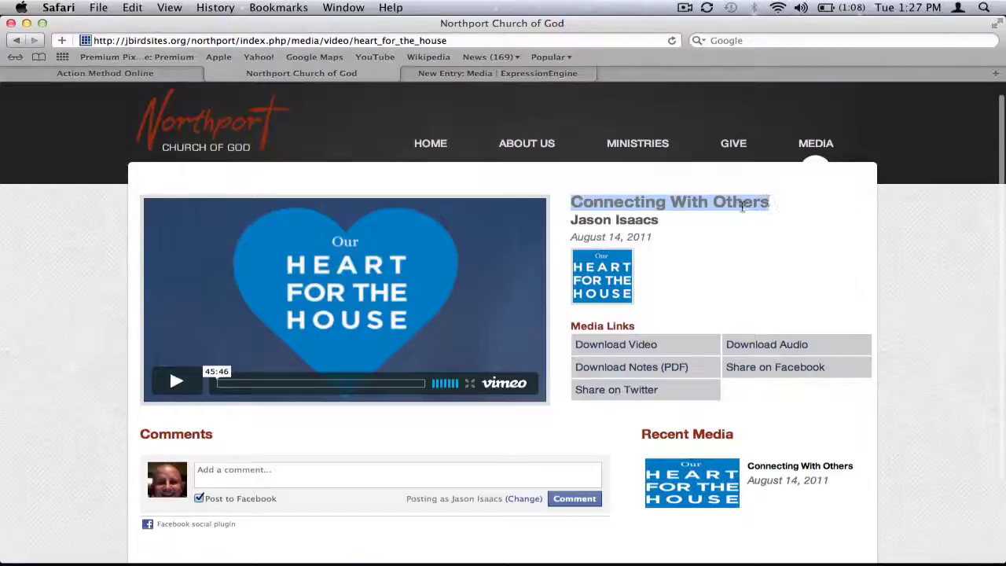
{"action": "left_click", "coordinate": [810, 147]}
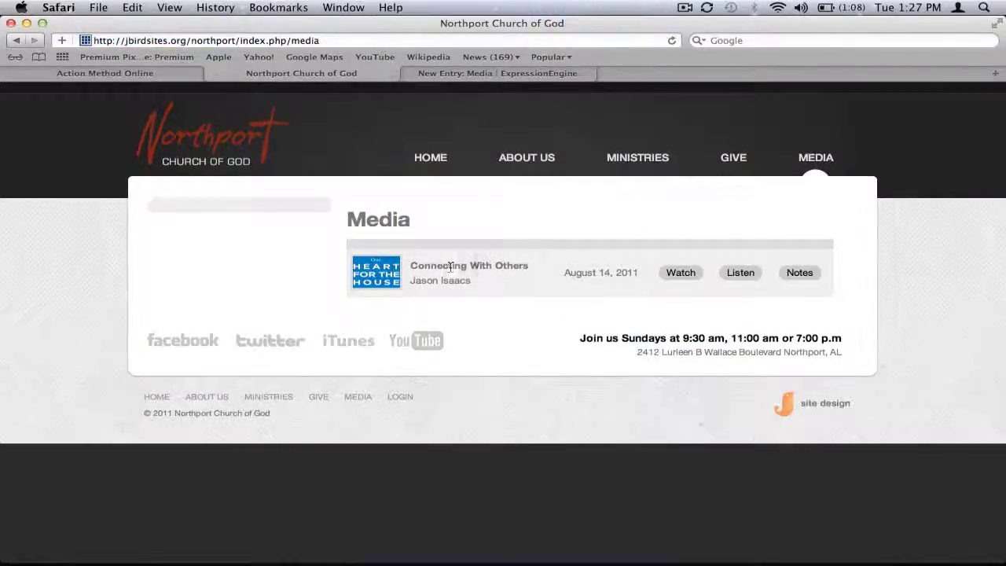
{"action": "left_click", "coordinate": [680, 273]}
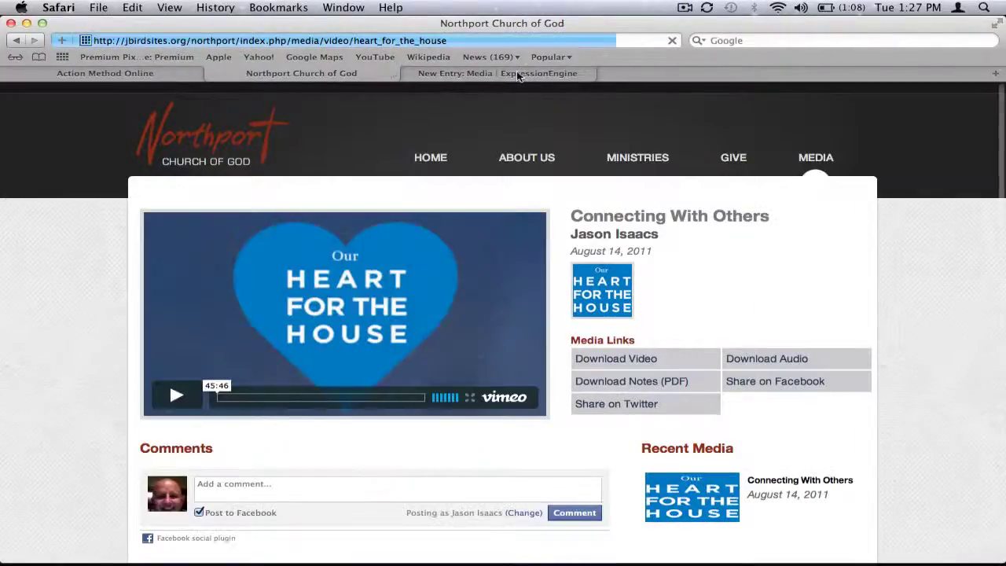
{"action": "left_click", "coordinate": [518, 75]}
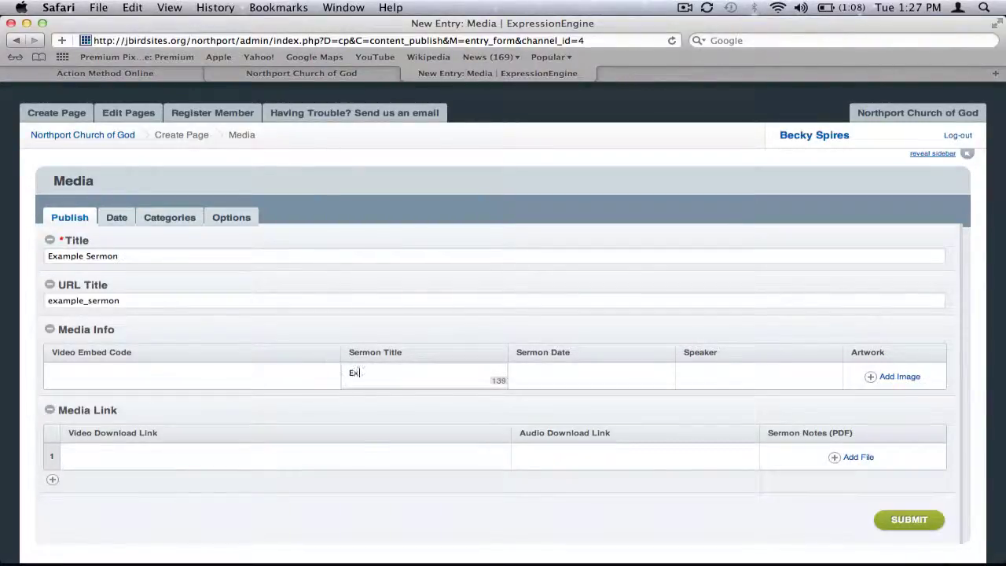
- Fill the Media Link row with Sermon Title 'Example Sermon', date October 3, 2011, and the speaker's name
{"action": "type", "text": "ample Sermon"}
{"action": "left_click", "coordinate": [118, 256]}
{"action": "left_click_drag", "start_coordinate": [118, 255], "coordinate": [49, 255]}
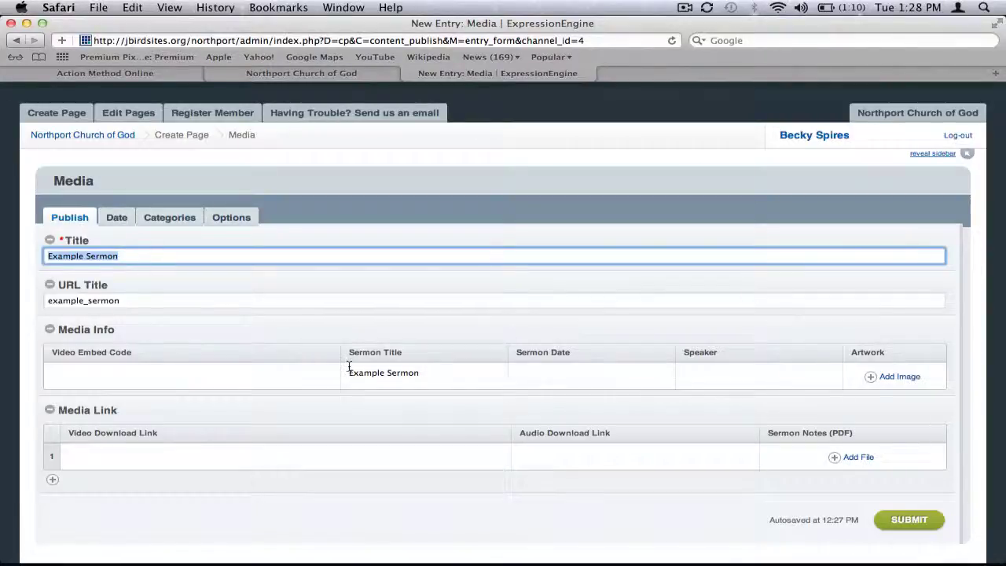
{"action": "left_click", "coordinate": [425, 371]}
{"action": "left_click", "coordinate": [548, 378]}
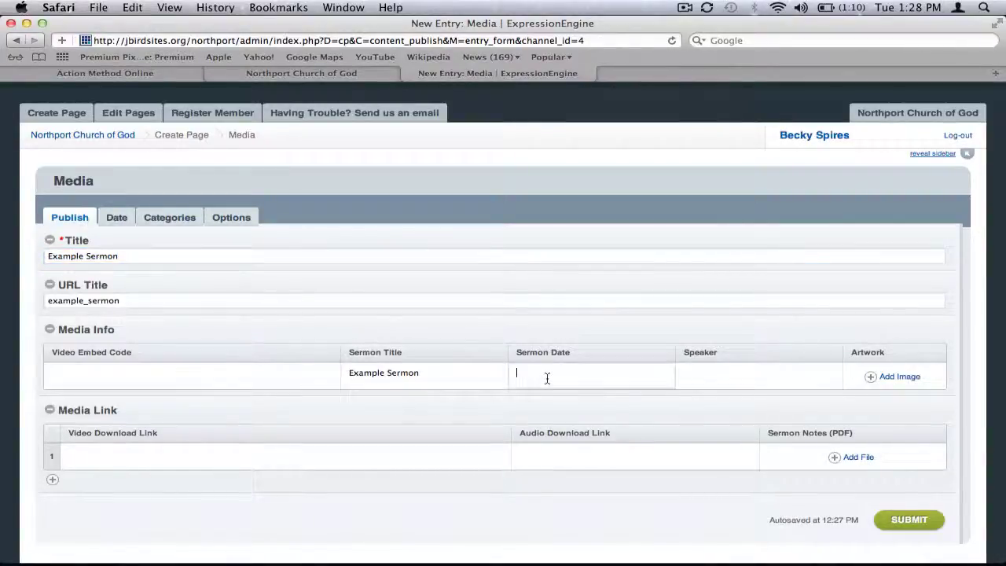
{"action": "type", "text": "October 3rd"}
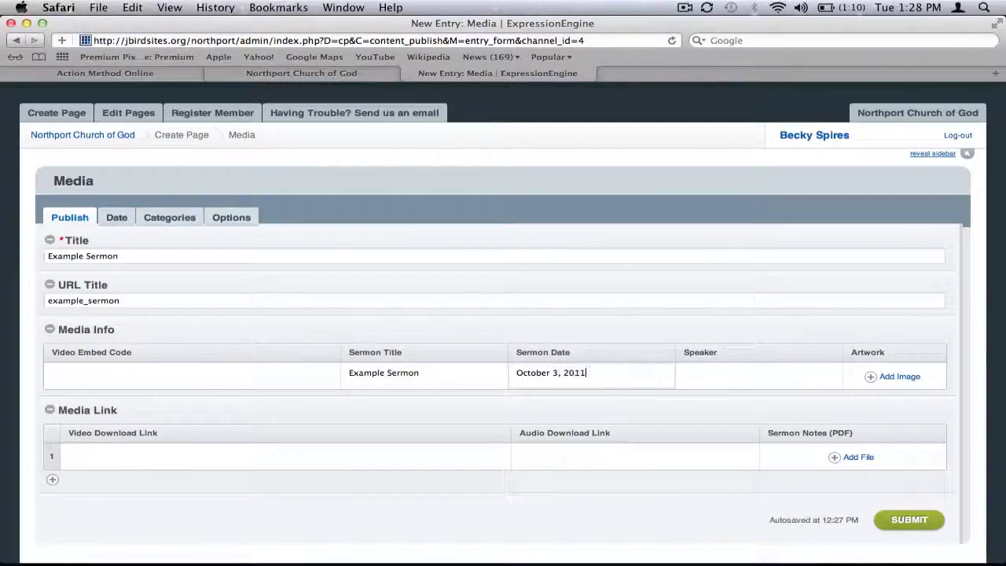
{"action": "left_click", "coordinate": [703, 376]}
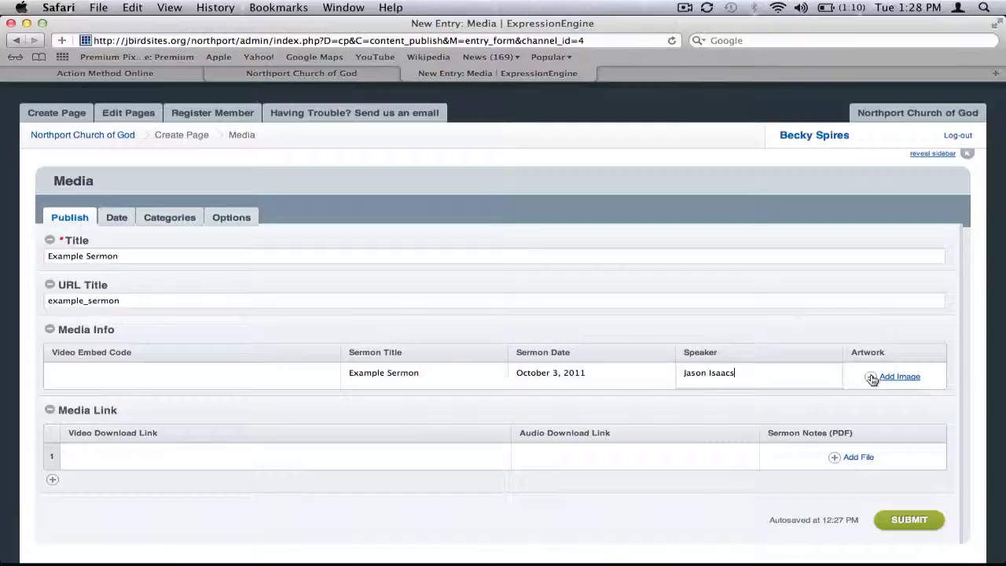
{"action": "left_click", "coordinate": [872, 378]}
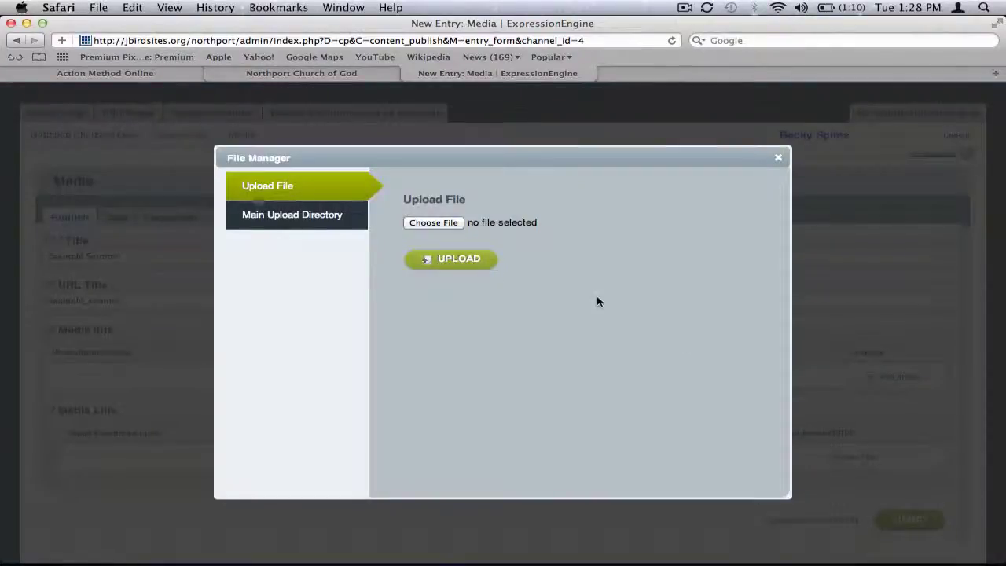
- Pick heartforthehouse_phone.jpg from the Main Upload Directory as the entry's artwork
{"action": "left_click", "coordinate": [335, 224]}
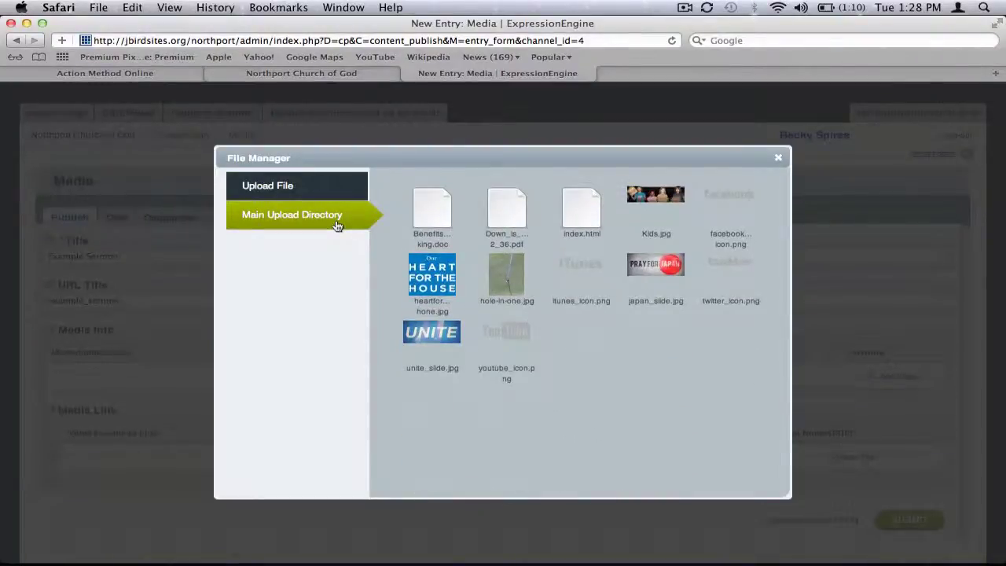
{"action": "left_click", "coordinate": [337, 189]}
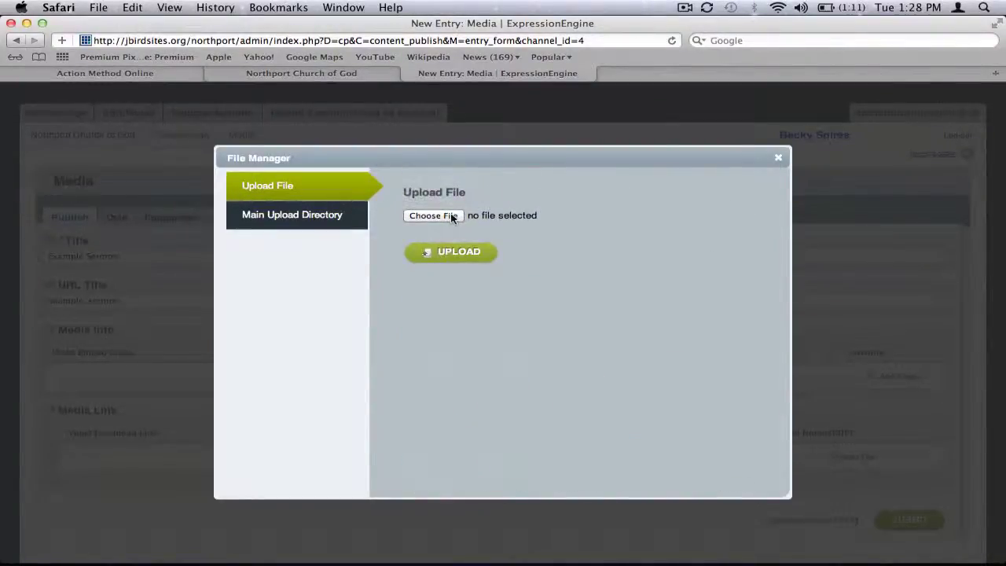
{"action": "left_click", "coordinate": [456, 219]}
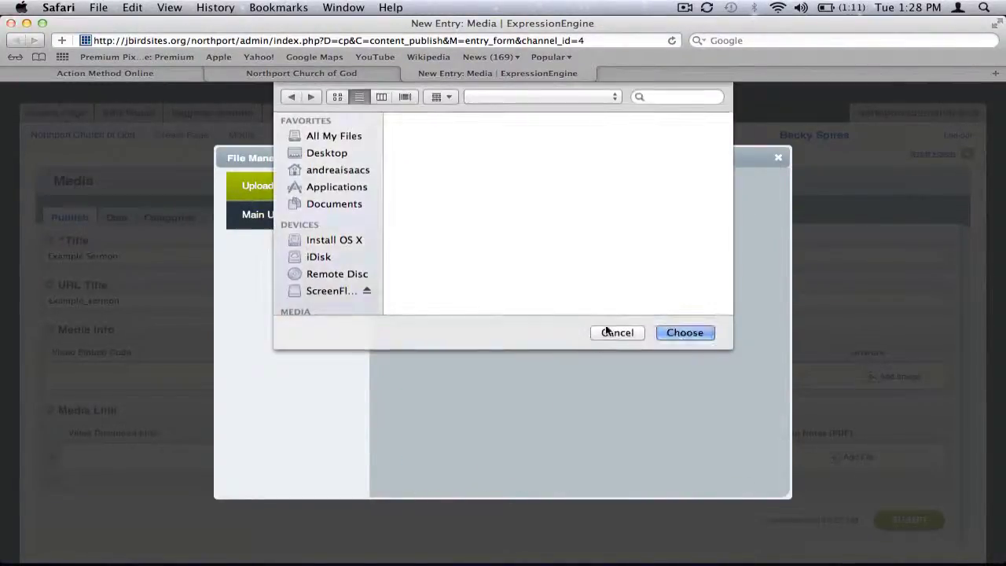
{"action": "left_click", "coordinate": [611, 333]}
{"action": "left_click", "coordinate": [300, 216]}
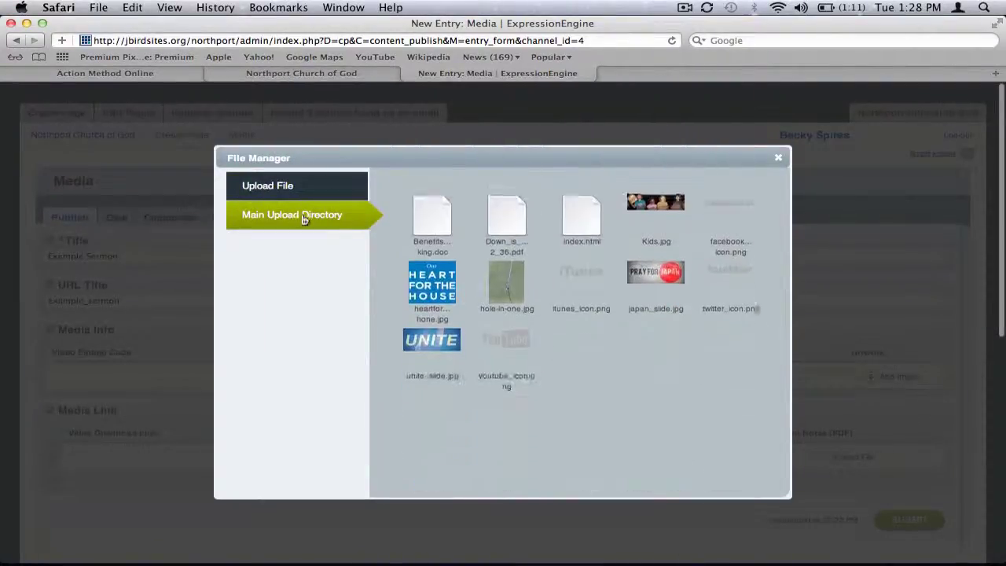
{"action": "left_click", "coordinate": [435, 286]}
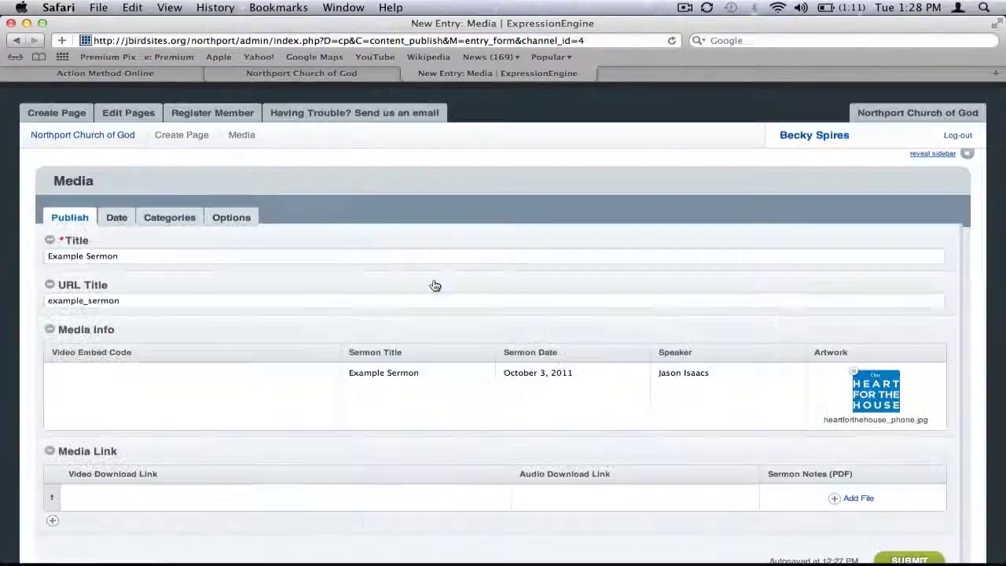
{"action": "scroll", "coordinate": [646, 373], "scroll_direction": "down", "scroll_amount": 3}
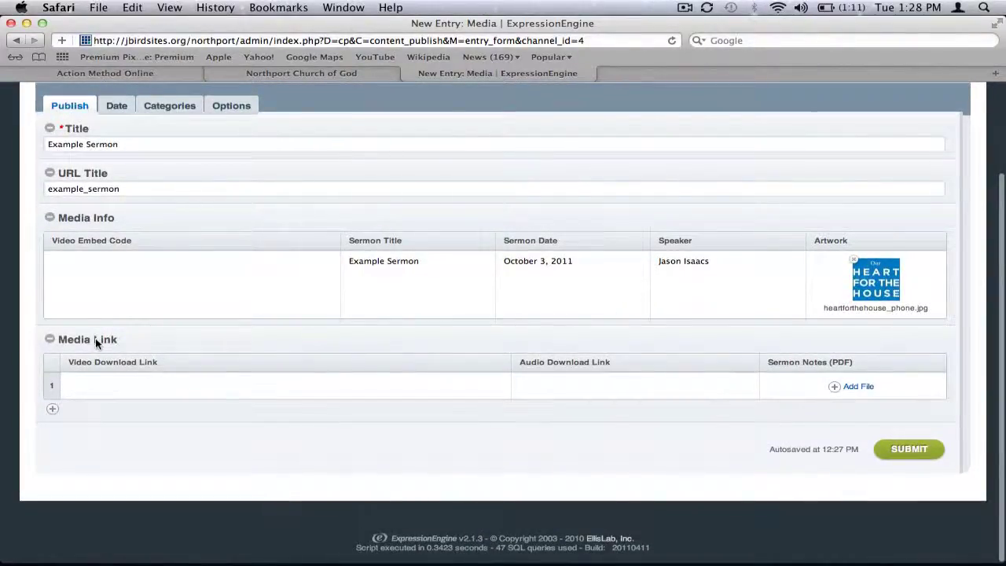
{"action": "left_click", "coordinate": [257, 72]}
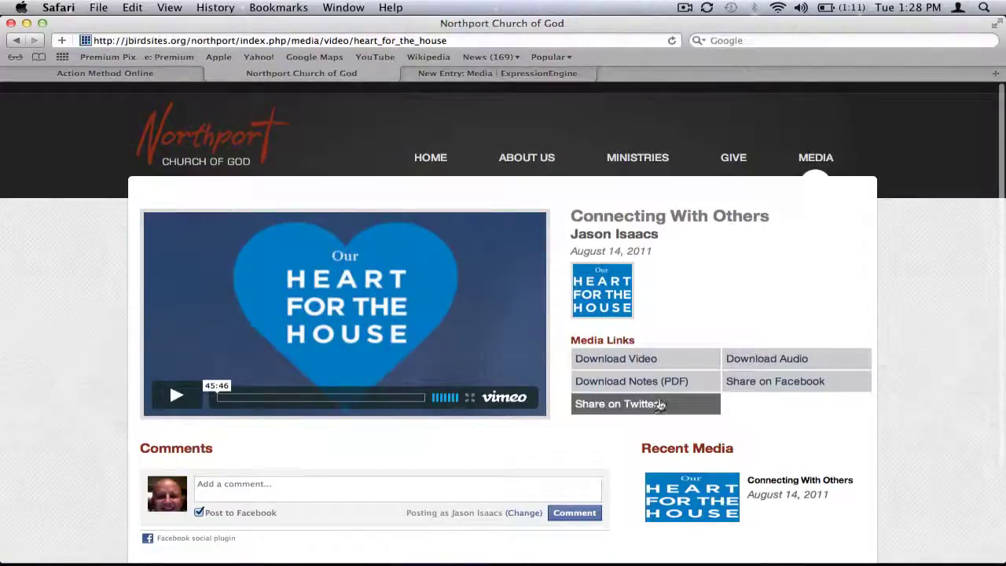
{"action": "left_click", "coordinate": [485, 74]}
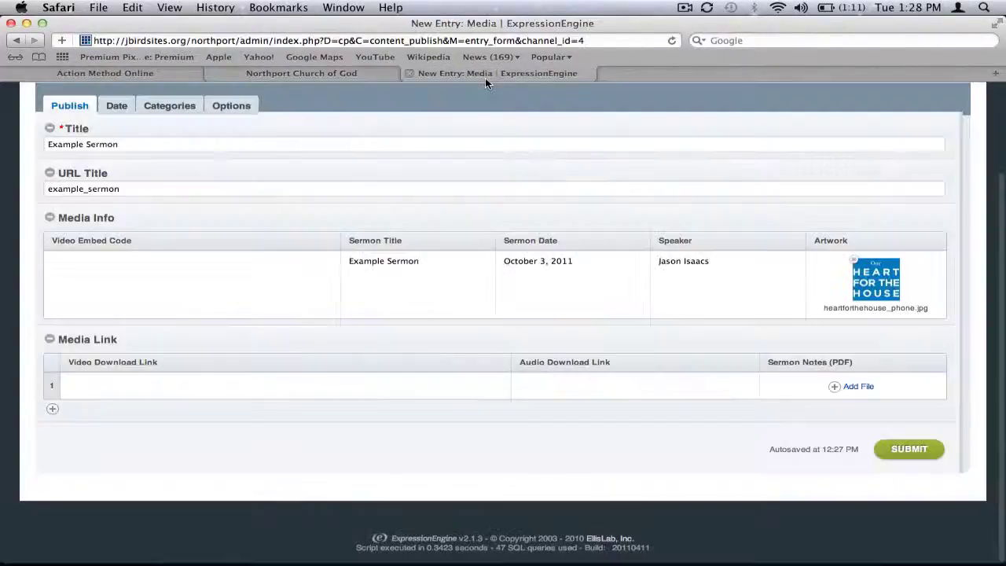
{"action": "left_click", "coordinate": [178, 376]}
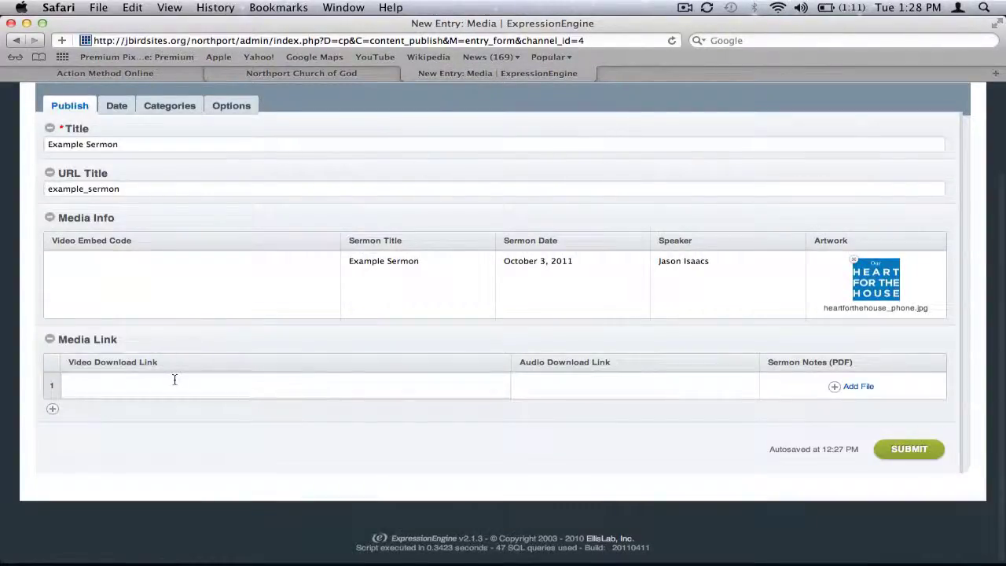
{"action": "left_click", "coordinate": [635, 381]}
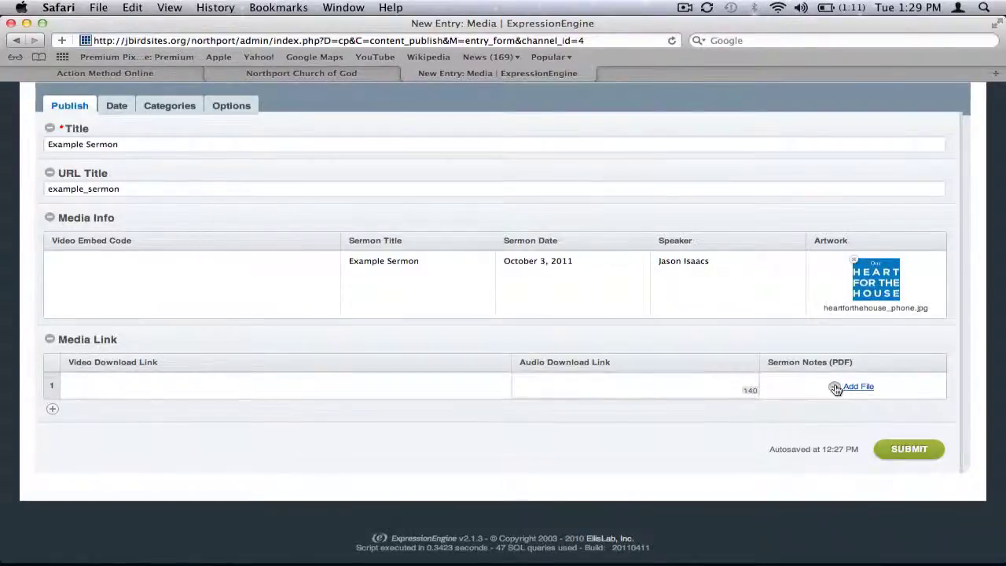
- Attach Down_is_the_new_up_3_22_36.pdf from the uploaded files as the sermon notes
{"action": "left_click", "coordinate": [836, 388]}
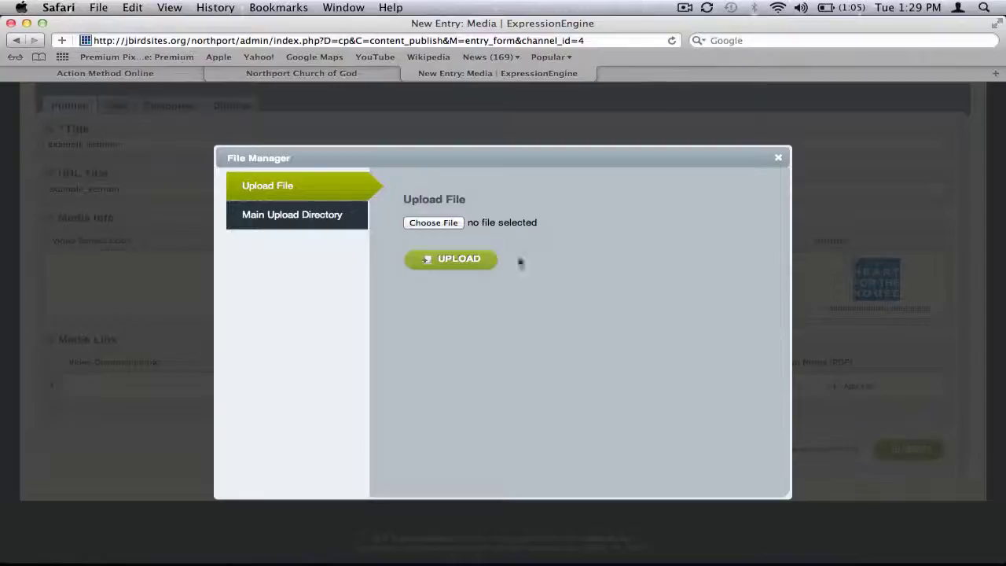
{"action": "left_click", "coordinate": [434, 223]}
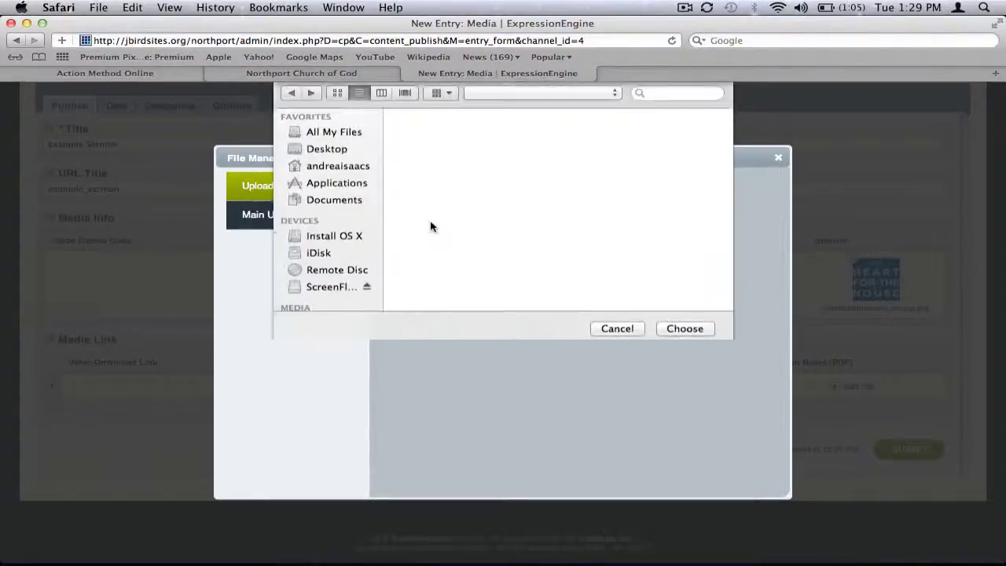
{"action": "left_click", "coordinate": [619, 331]}
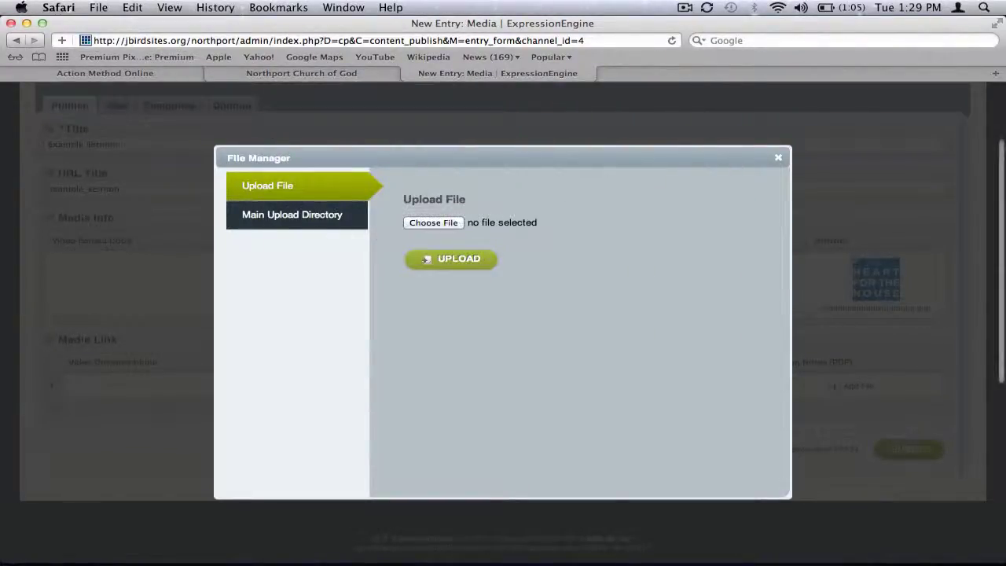
{"action": "left_click", "coordinate": [323, 215]}
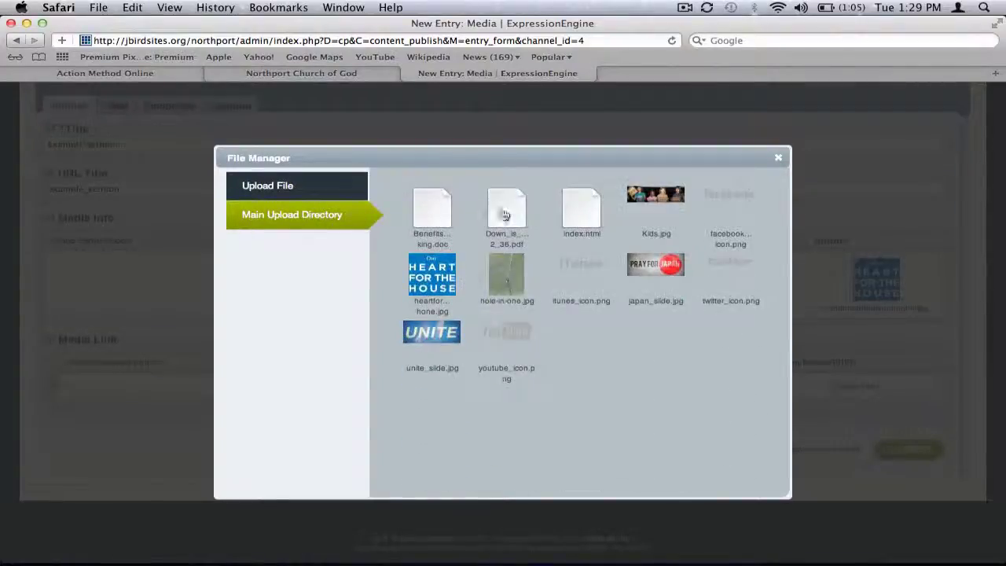
{"action": "left_click", "coordinate": [504, 215]}
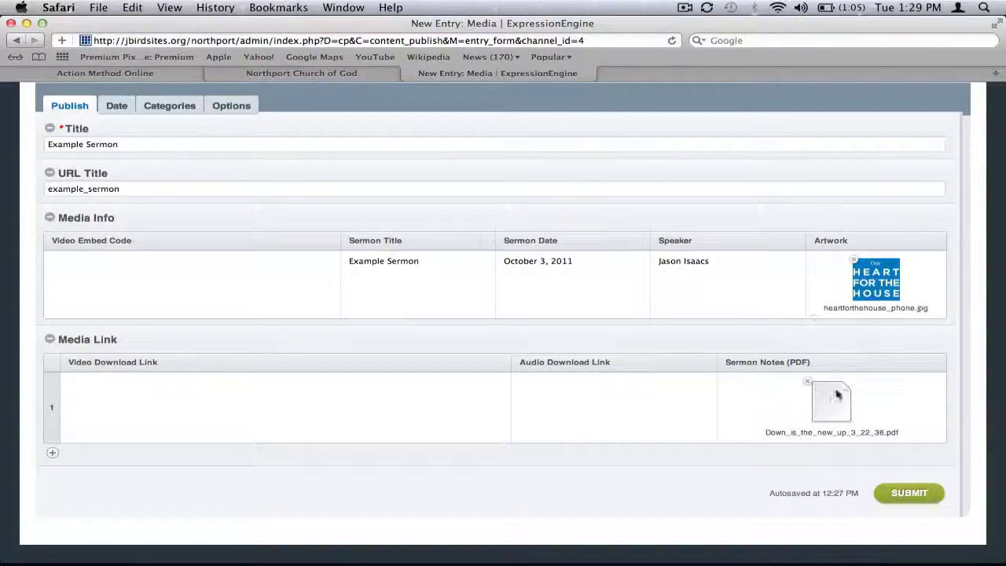
- Look over the video embed and download link cells, then open a new browser tab
{"action": "left_click", "coordinate": [185, 279]}
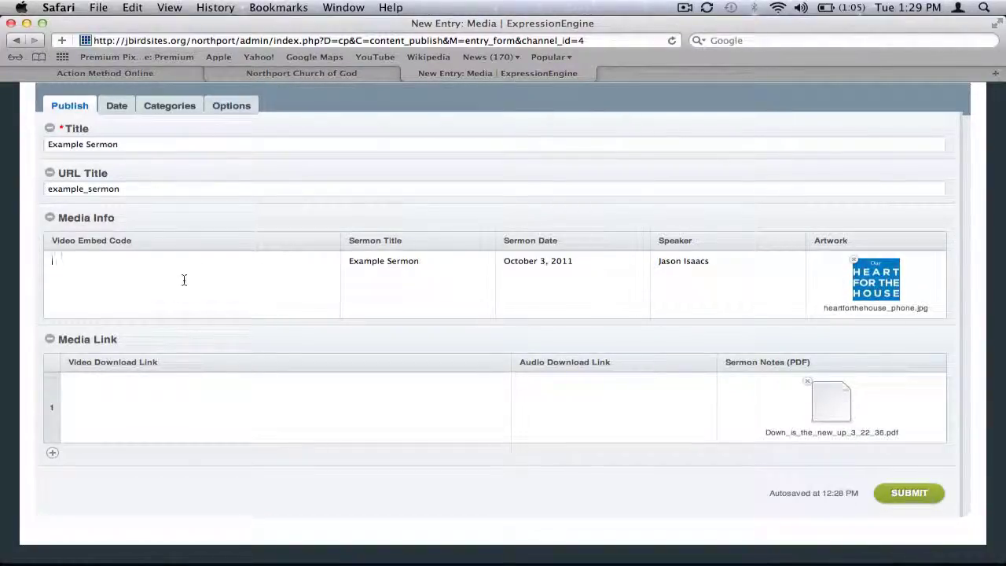
{"action": "left_click", "coordinate": [159, 393]}
{"action": "left_click", "coordinate": [559, 411]}
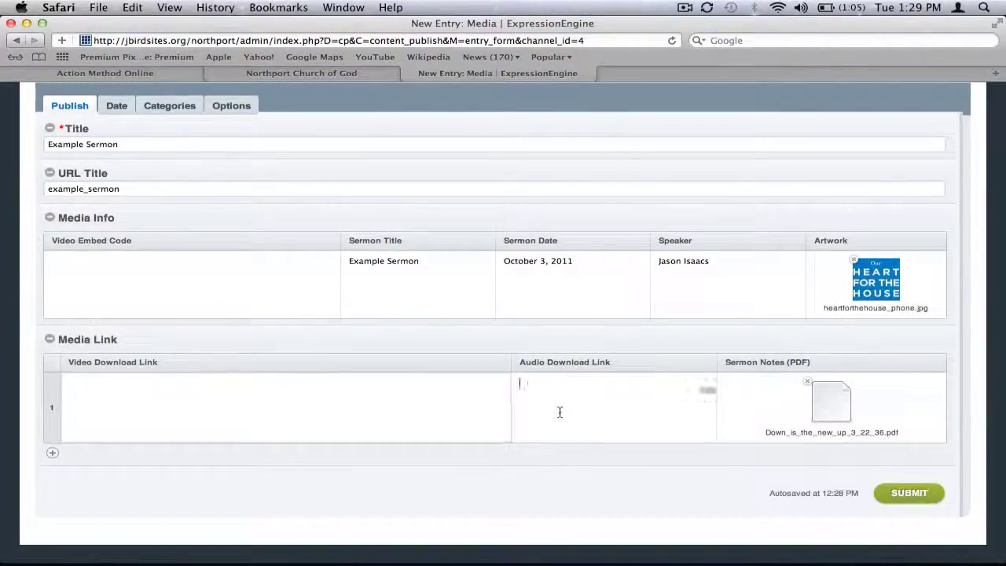
{"action": "left_click", "coordinate": [183, 277]}
{"action": "left_click", "coordinate": [175, 396]}
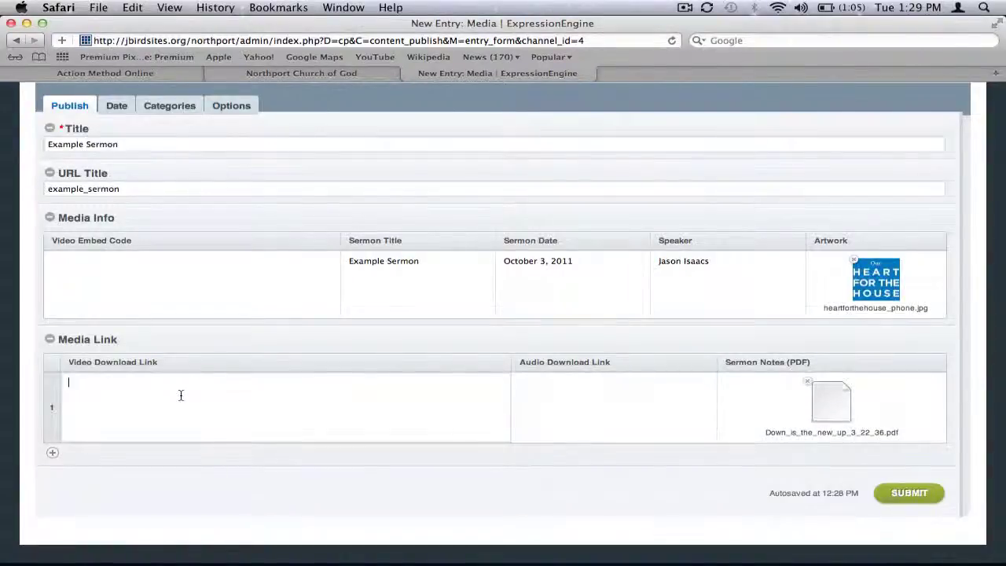
{"action": "key", "text": "super+t"}
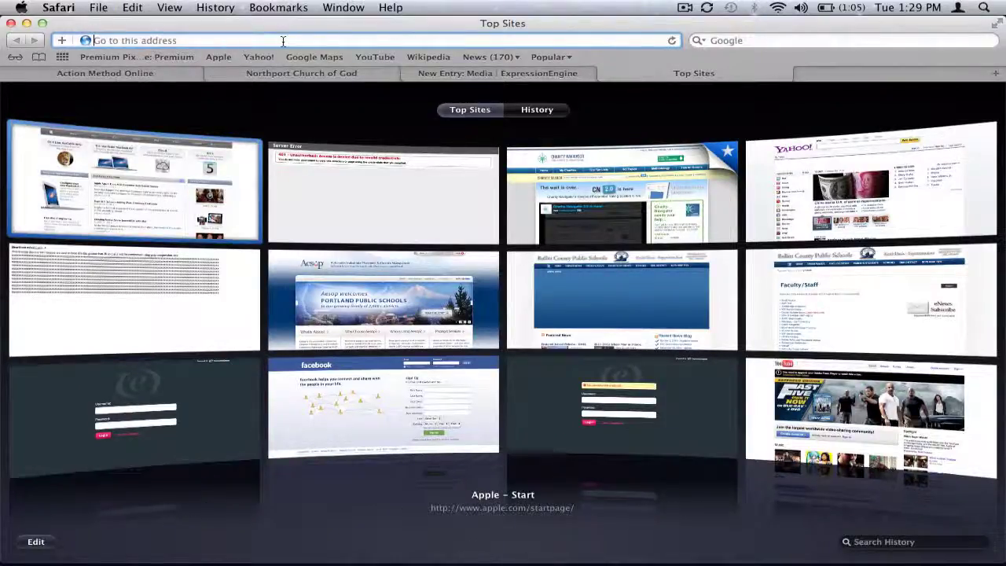
- Sign in to vimeo.com with the church account's email and password and open My Videos
{"action": "type", "text": "vimeo.com"}
{"action": "key", "text": "Return"}
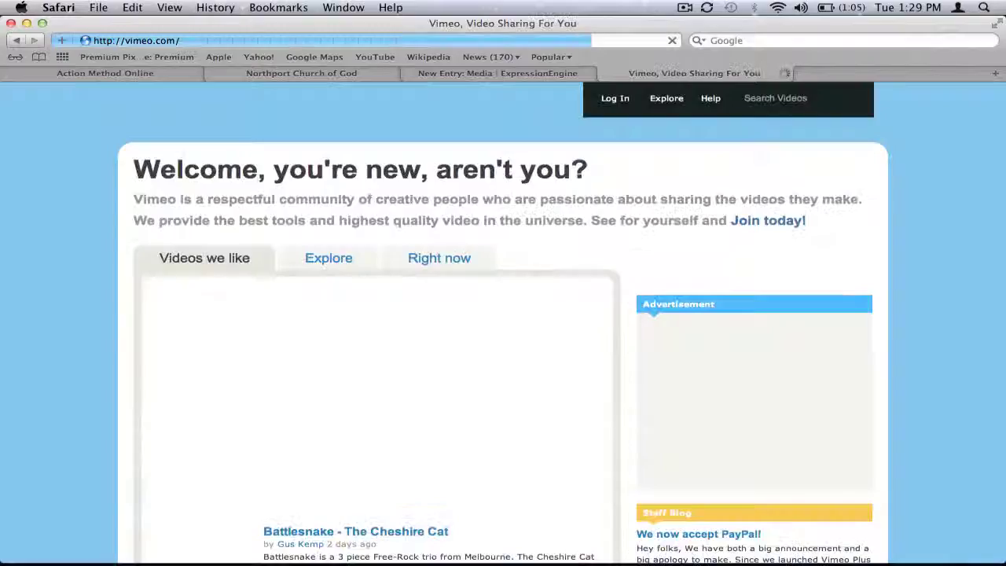
{"action": "left_click", "coordinate": [611, 100]}
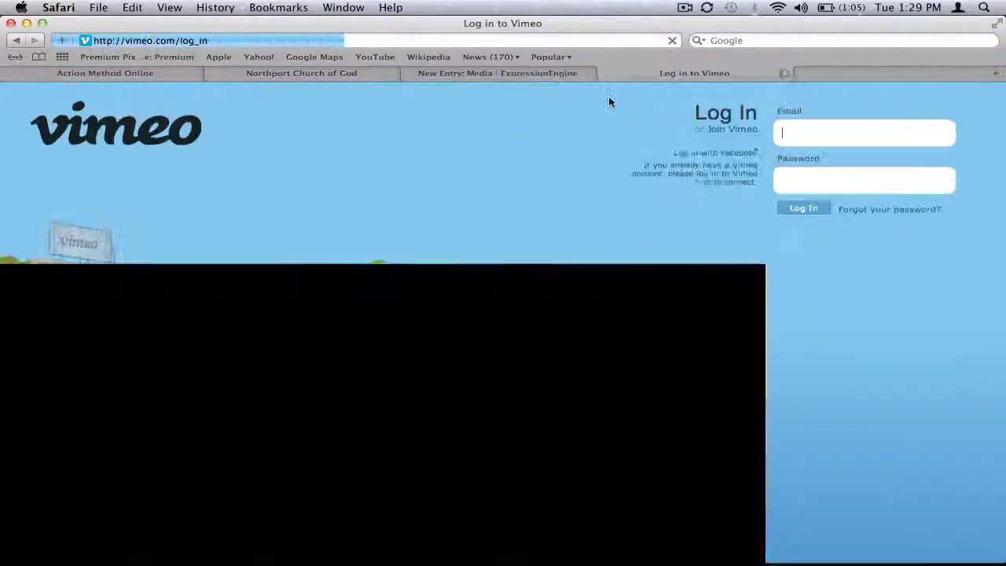
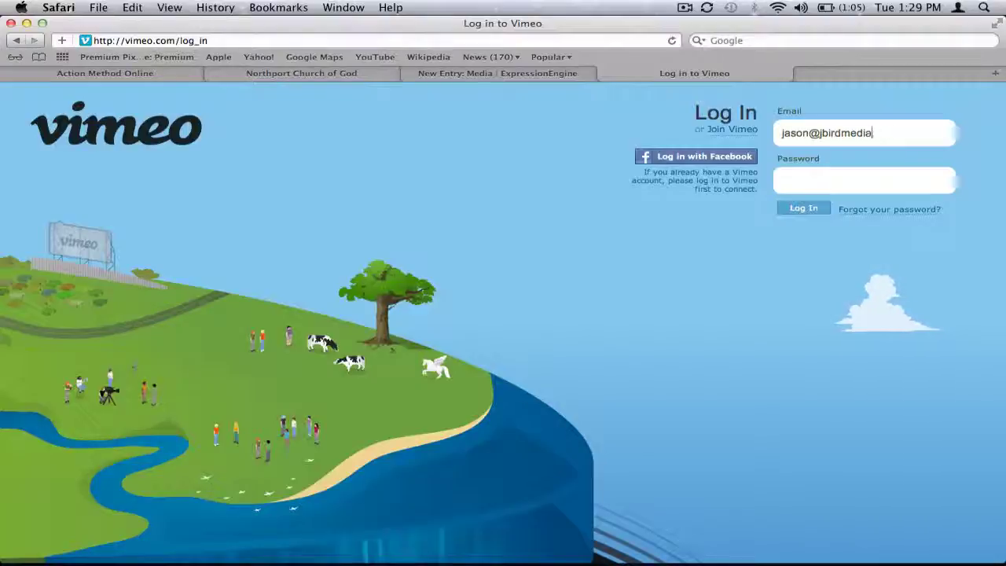
{"action": "key", "text": "Tab"}
{"action": "type", "text": "••••••"}
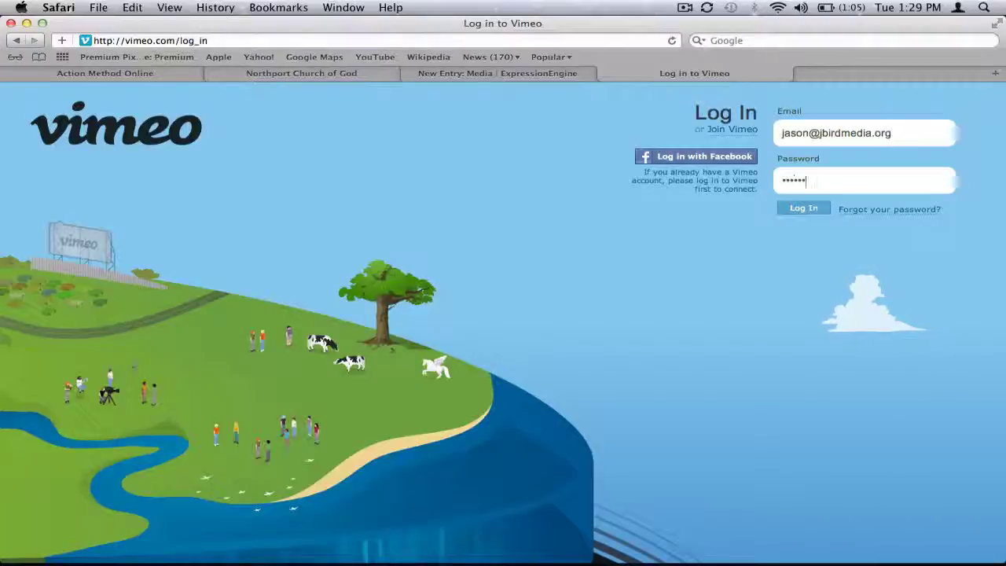
{"action": "key", "text": "Return"}
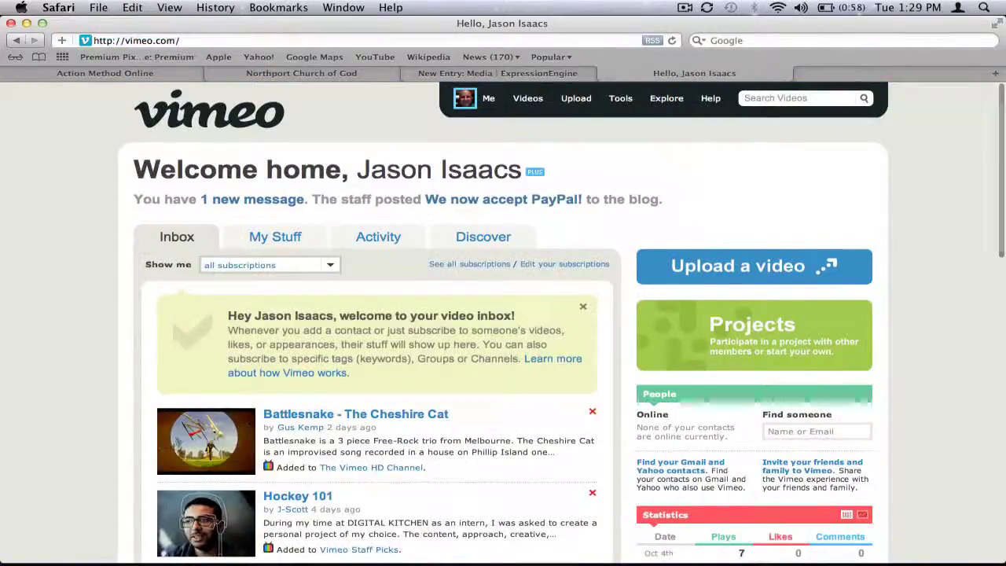
{"action": "mouse_move", "coordinate": [528, 101]}
{"action": "left_click", "coordinate": [533, 125]}
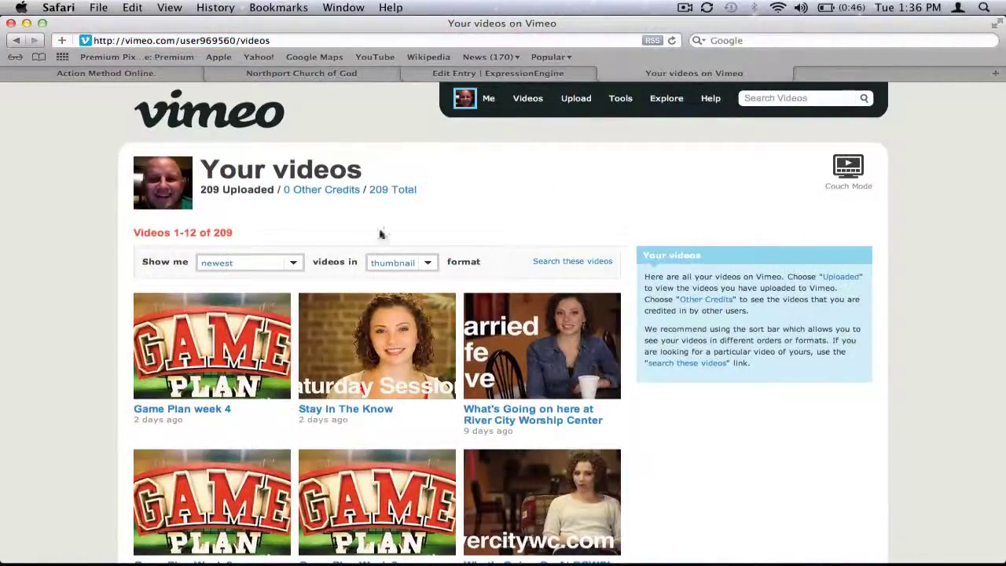
- Open the Game Plan week 4 video and select its ID 29913880 in the address
{"action": "left_click", "coordinate": [226, 370]}
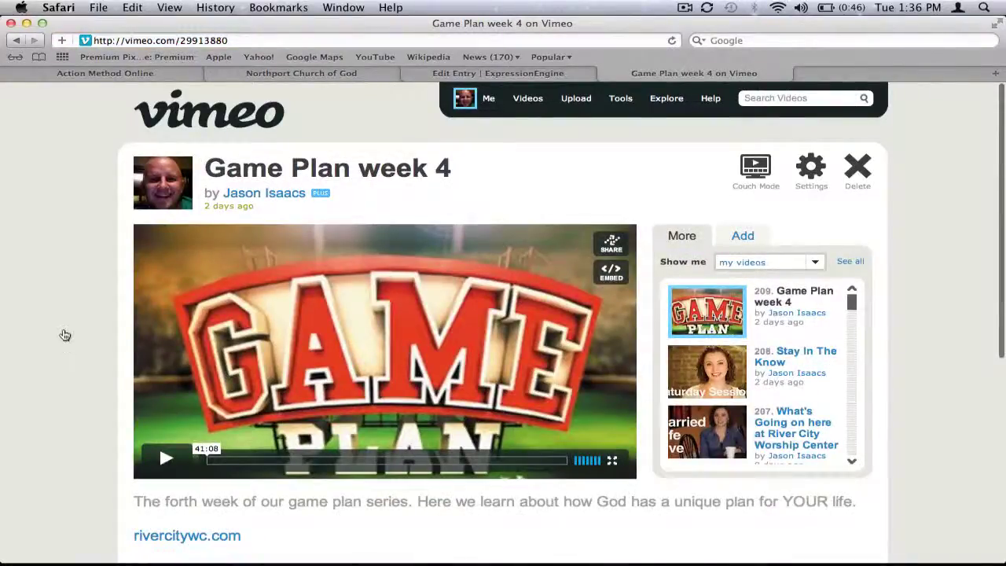
{"action": "scroll", "coordinate": [65, 332], "scroll_direction": "down", "scroll_amount": 3}
{"action": "scroll", "coordinate": [66, 329], "scroll_direction": "up", "scroll_amount": 2}
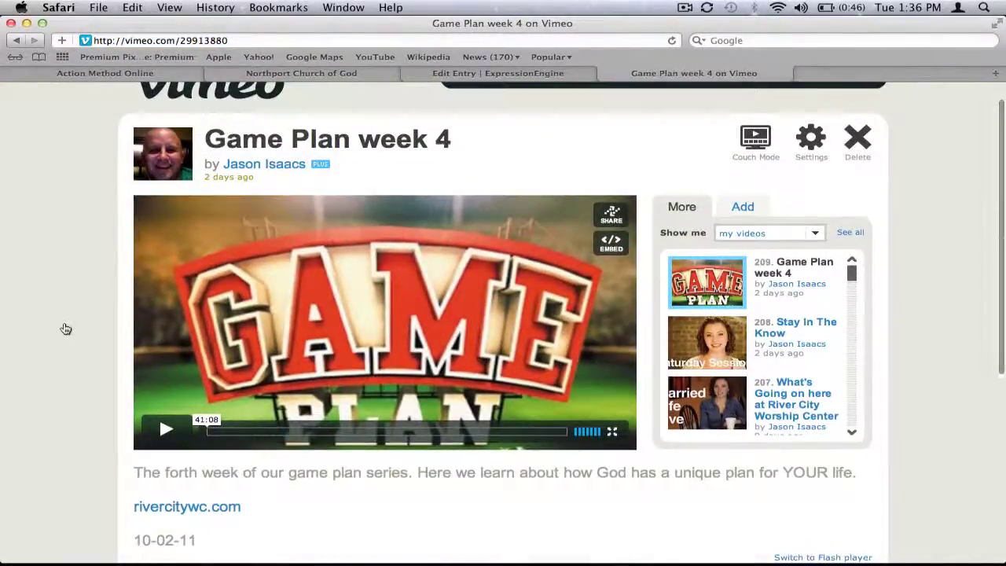
{"action": "scroll", "coordinate": [66, 329], "scroll_direction": "up", "scroll_amount": 1}
{"action": "scroll", "coordinate": [66, 329], "scroll_direction": "down", "scroll_amount": 3}
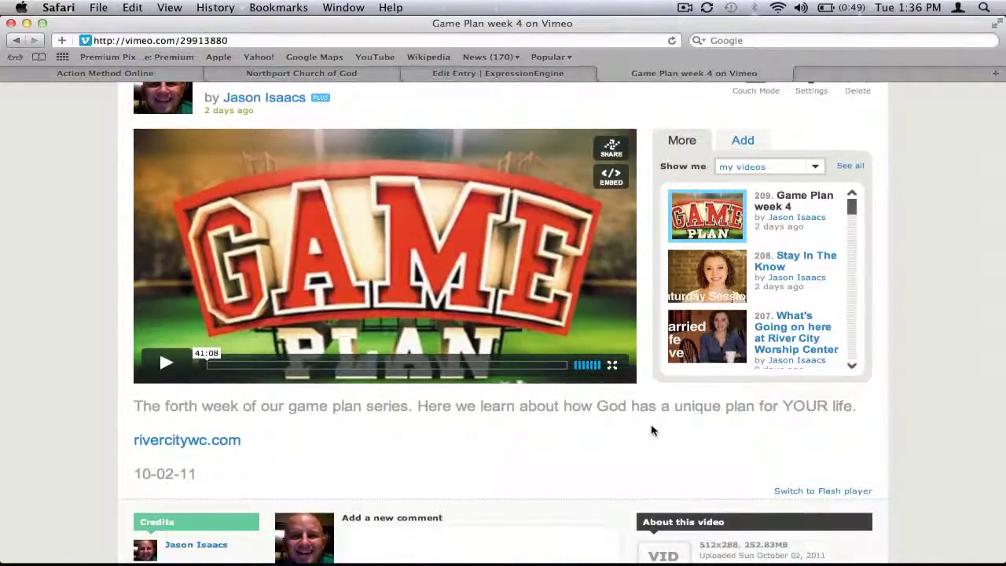
{"action": "scroll", "coordinate": [651, 431], "scroll_direction": "up", "scroll_amount": 1}
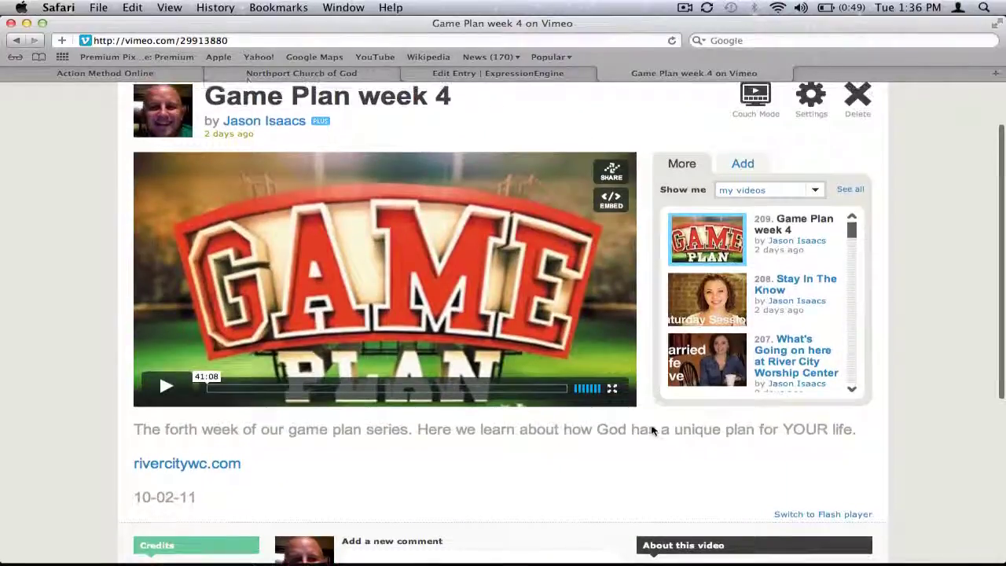
{"action": "scroll", "coordinate": [651, 430], "scroll_direction": "up", "scroll_amount": 3}
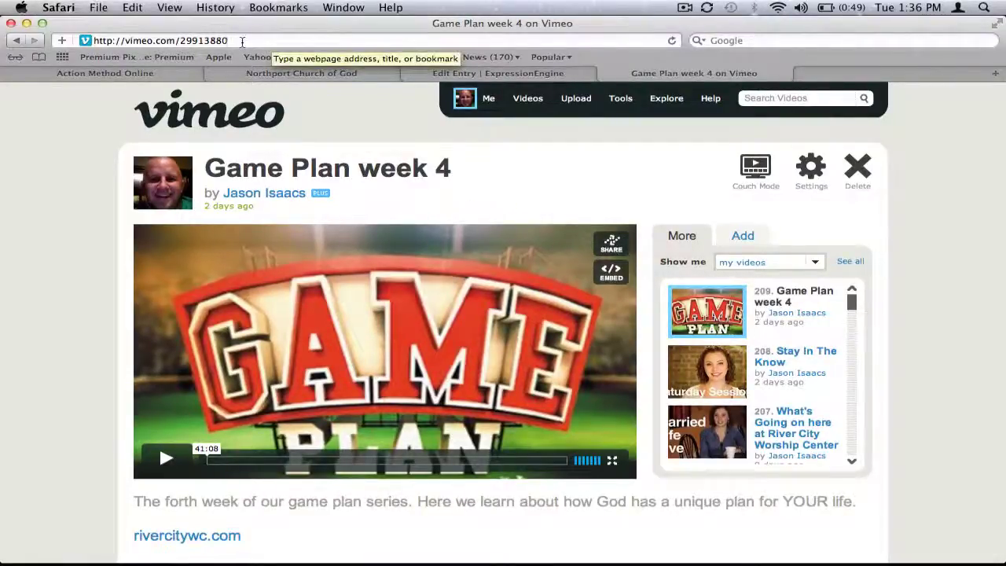
{"action": "left_click_drag", "start_coordinate": [236, 41], "coordinate": [183, 39]}
{"action": "key", "text": "super+c"}
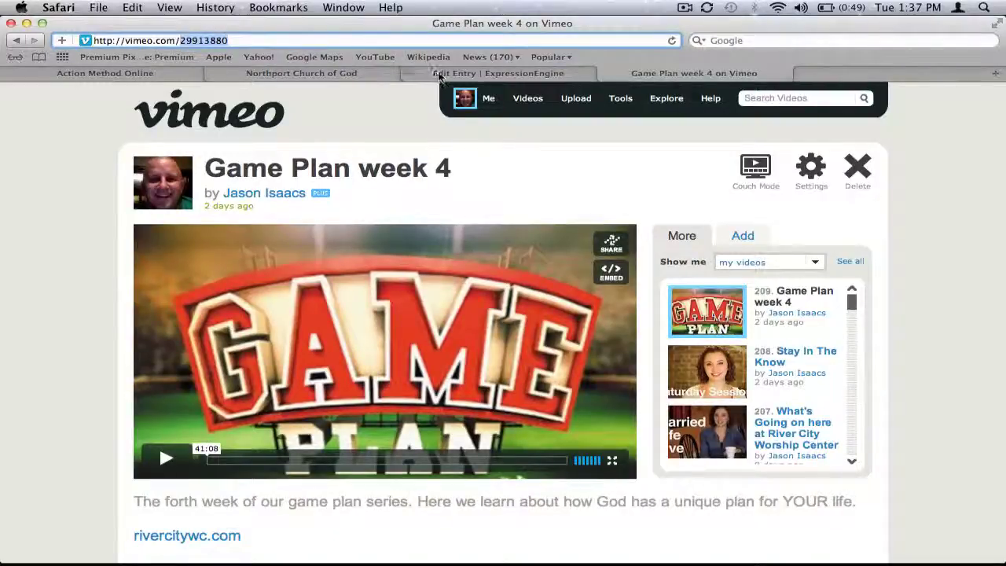
- Paste the Vimeo ID 29913880 into the entry's Video Embed Code cell
{"action": "left_click", "coordinate": [437, 73]}
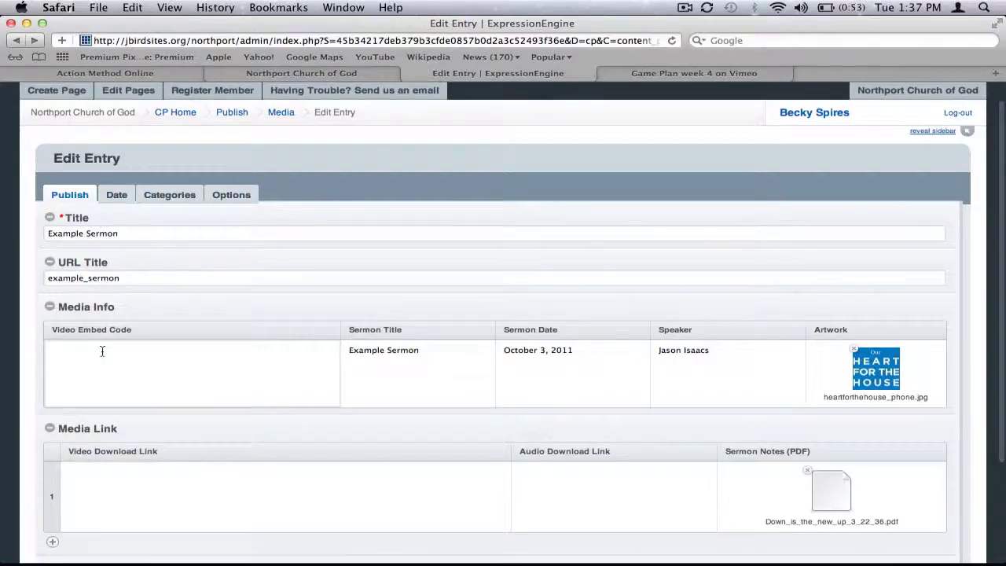
{"action": "key", "text": "super+v"}
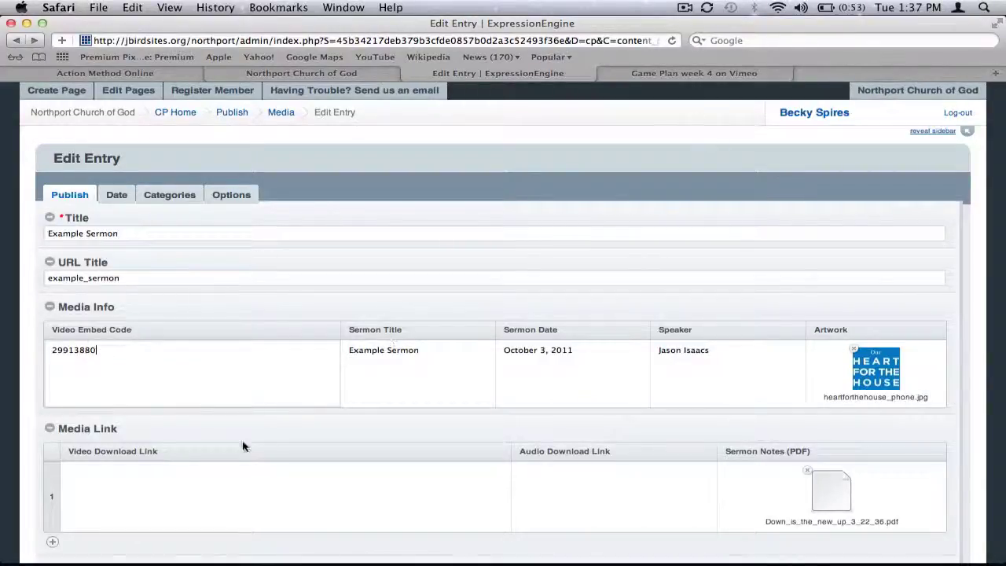
{"action": "left_click", "coordinate": [204, 488]}
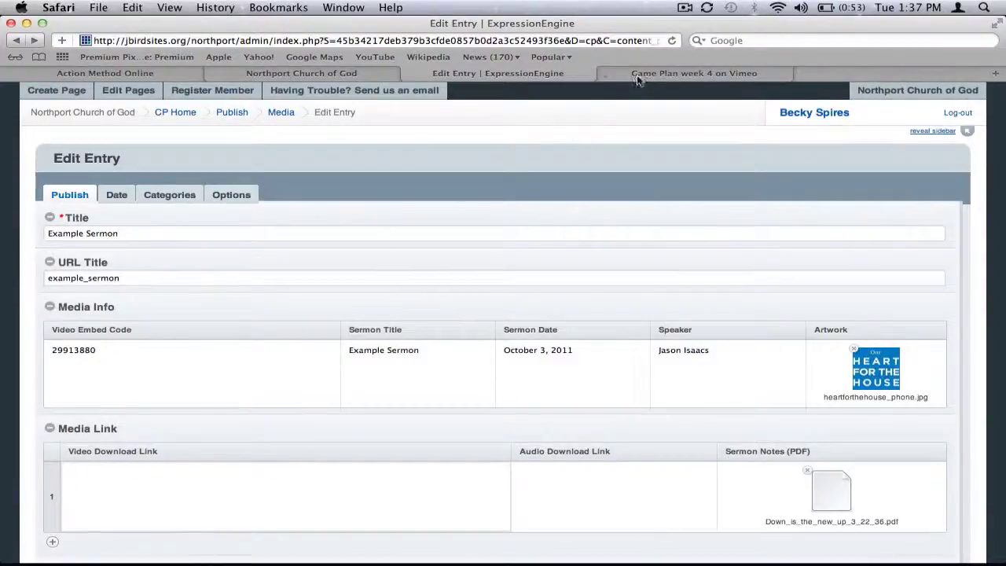
{"action": "left_click", "coordinate": [641, 74]}
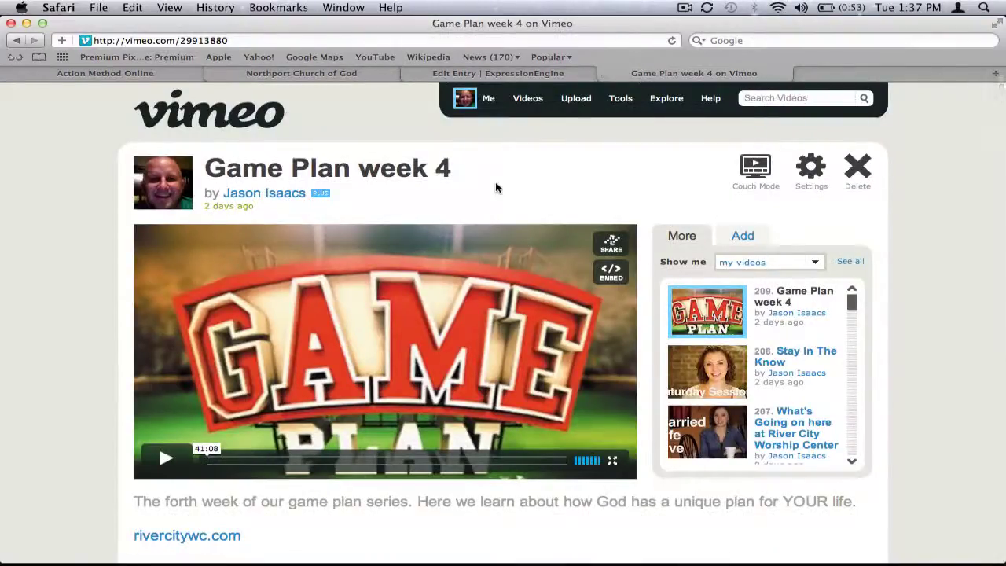
- Copy the 512x288 (252.83MB) download link for the Game Plan week 4 video on Vimeo
{"action": "scroll", "coordinate": [941, 279], "scroll_direction": "down", "scroll_amount": 5}
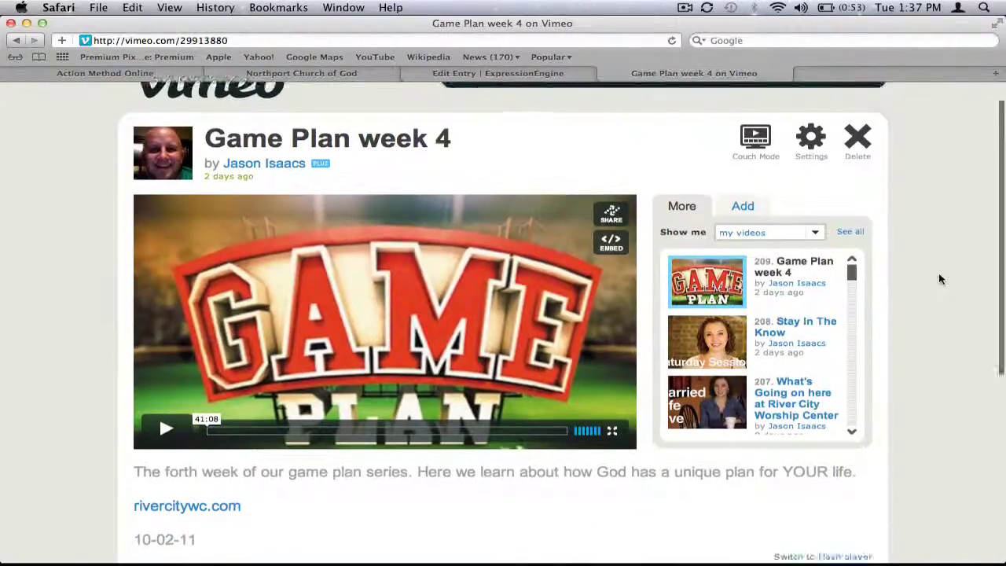
{"action": "scroll", "coordinate": [941, 279], "scroll_direction": "down", "scroll_amount": 2}
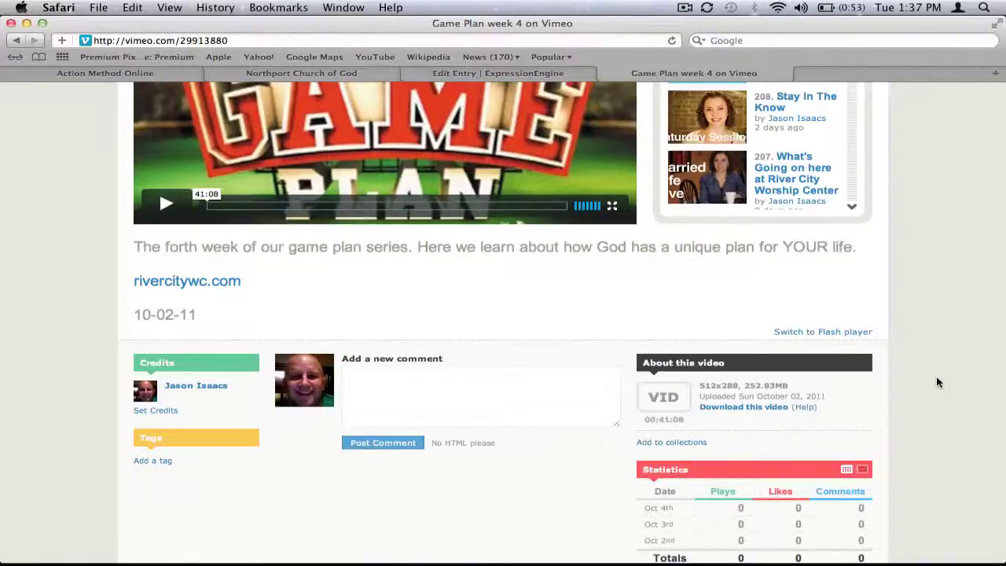
{"action": "scroll", "coordinate": [938, 377], "scroll_direction": "down", "scroll_amount": 1}
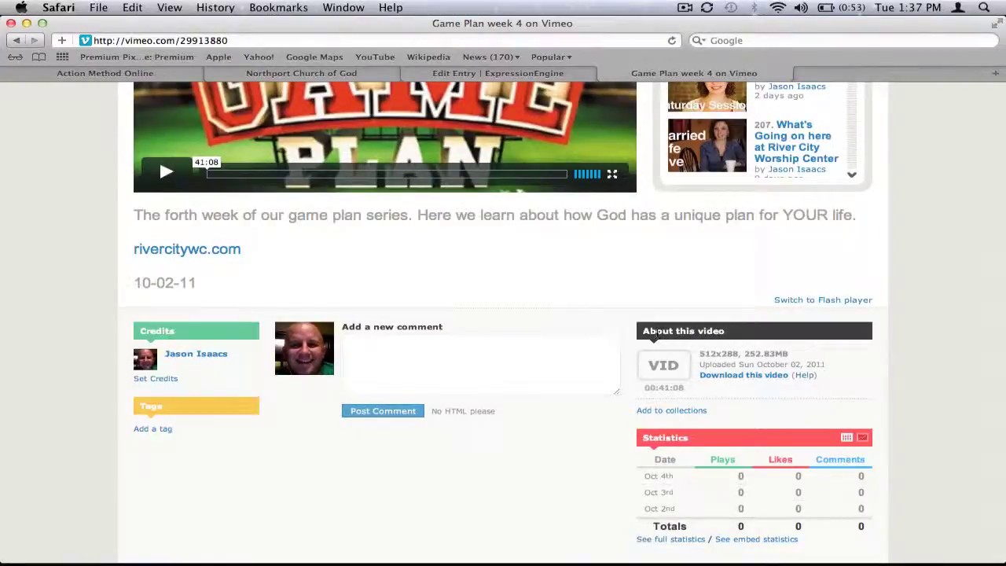
{"action": "left_click", "coordinate": [730, 375]}
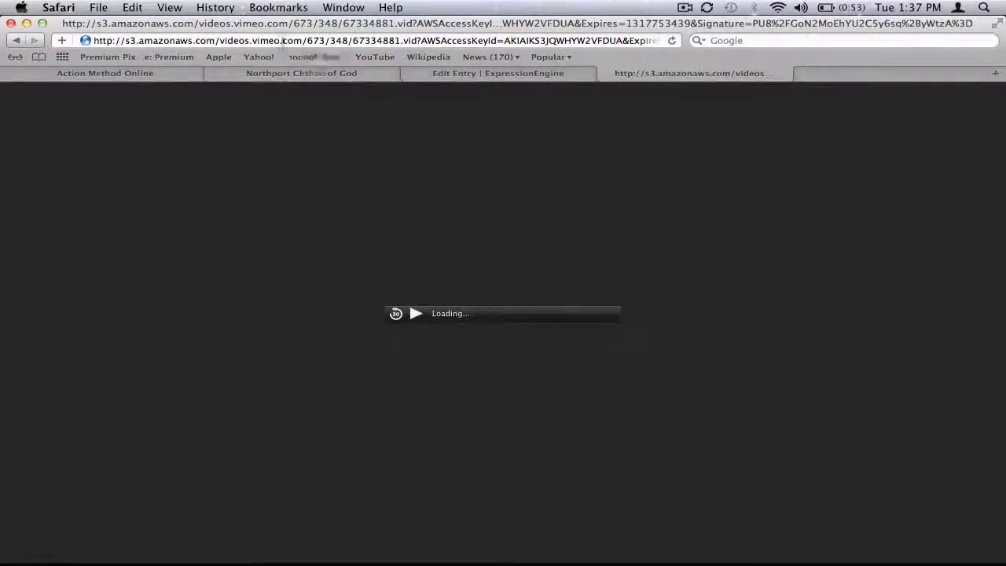
{"action": "left_click", "coordinate": [281, 40]}
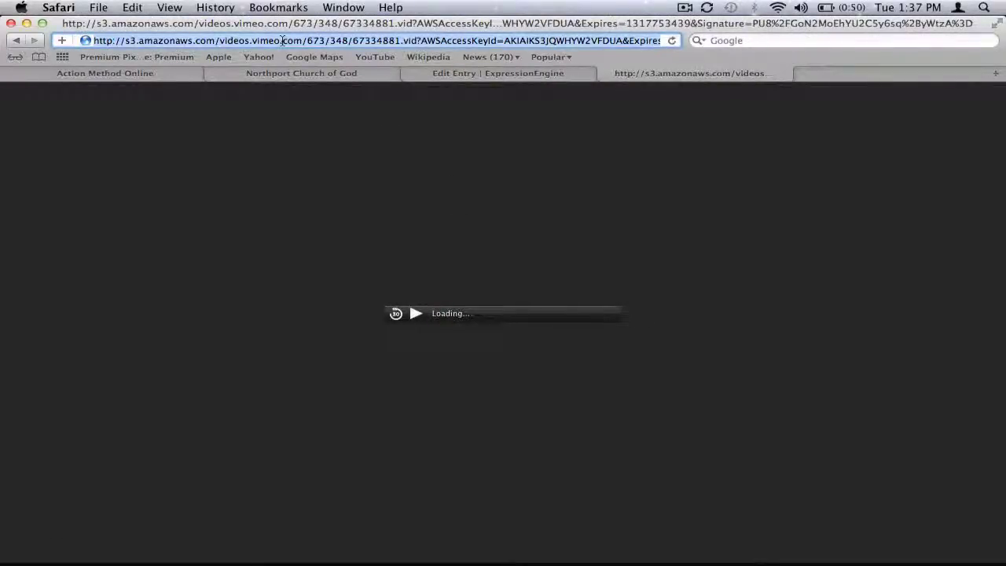
{"action": "left_click", "coordinate": [16, 40]}
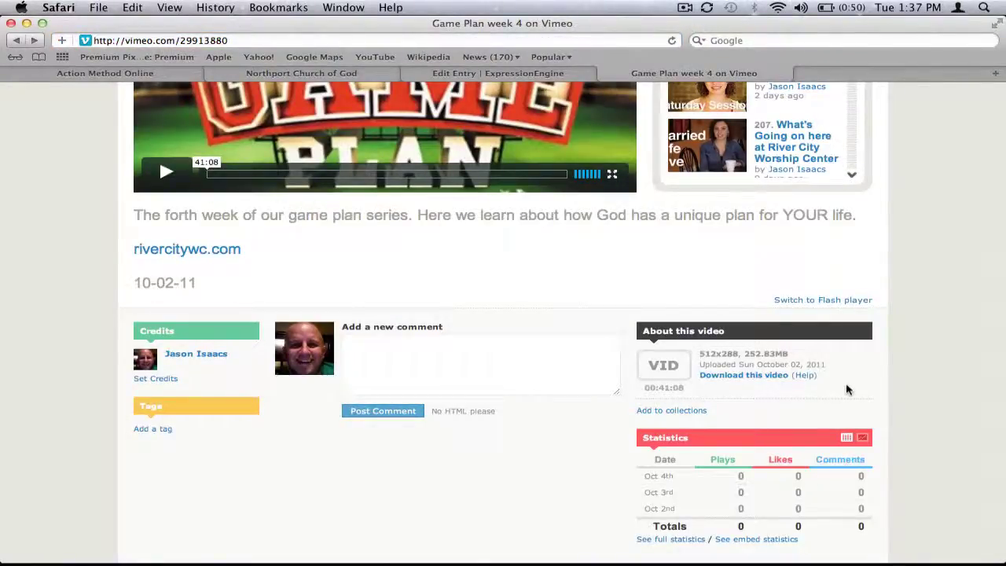
{"action": "right_click", "coordinate": [771, 379]}
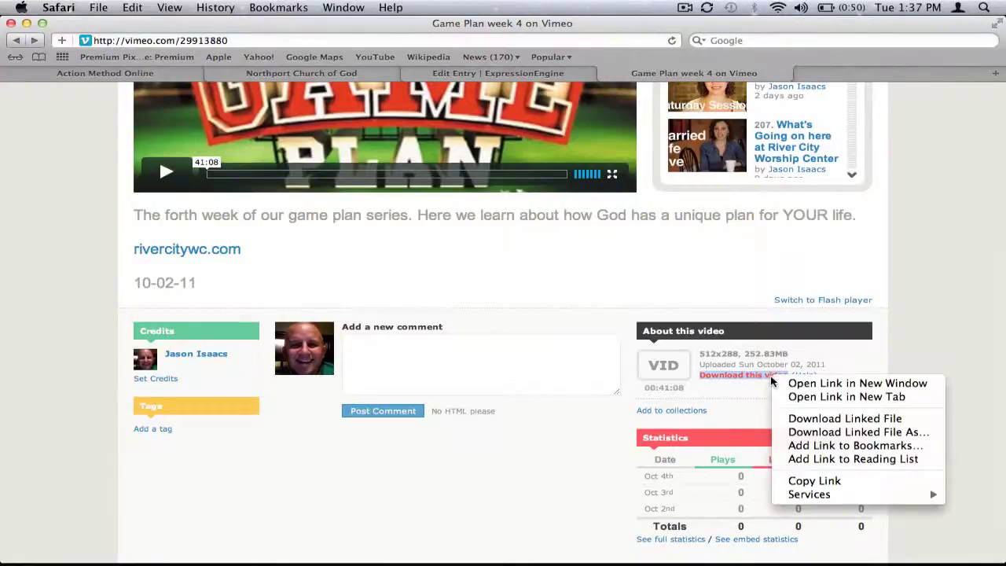
{"action": "left_click", "coordinate": [802, 481]}
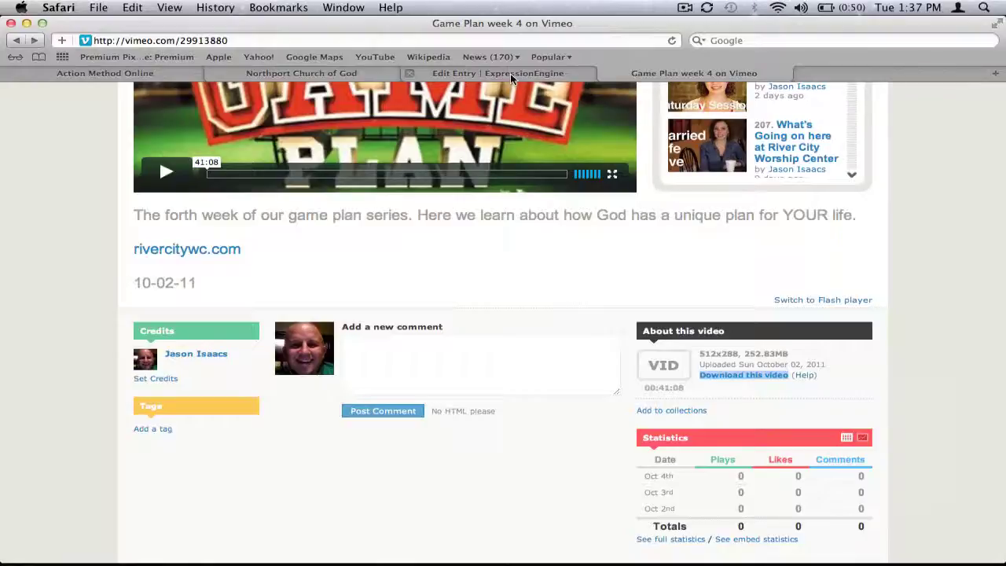
- Paste the copied Vimeo link into the Example Sermon entry's Video Download Link
{"action": "left_click", "coordinate": [510, 73]}
{"action": "left_click", "coordinate": [147, 464]}
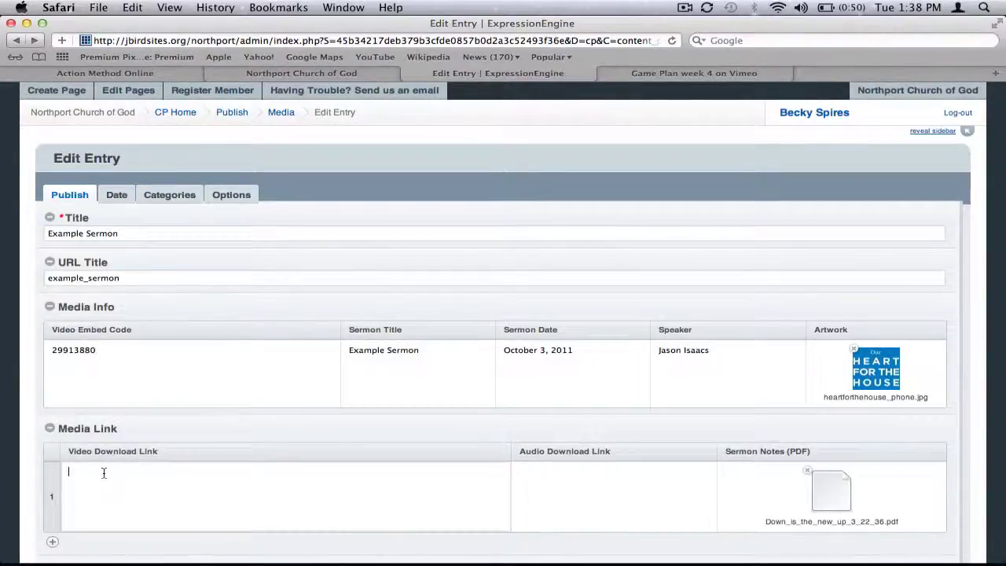
{"action": "key", "text": "super+v"}
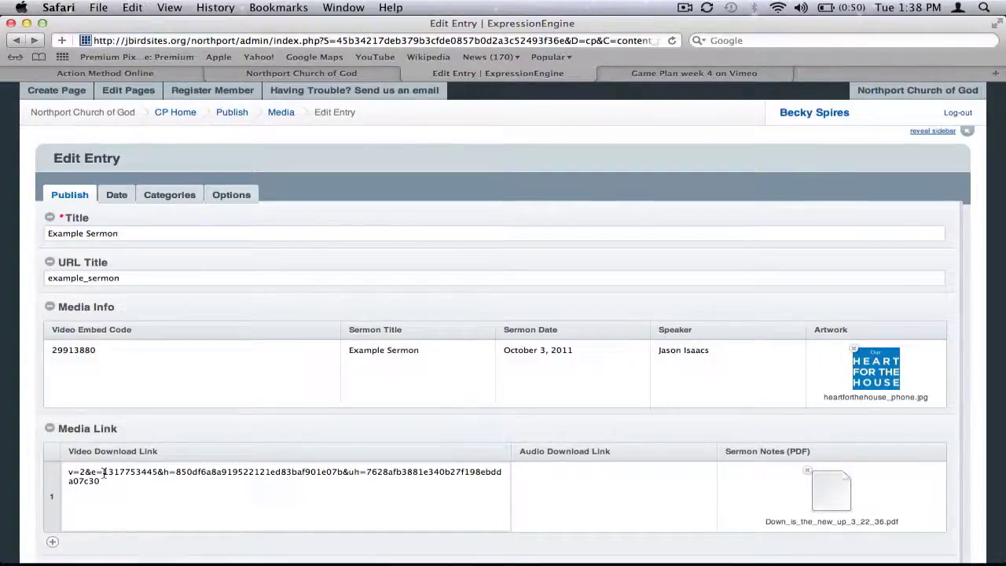
- Type a northportchurch.com sermon.mp3 audio address, then clear it so Audio Download Link stays empty
{"action": "left_click", "coordinate": [542, 488]}
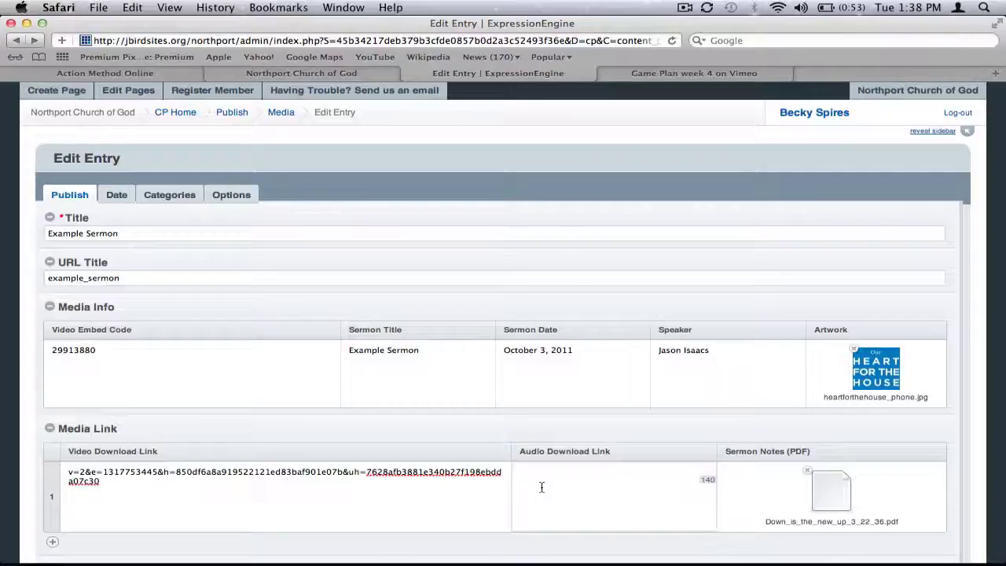
{"action": "type", "text": "http"}
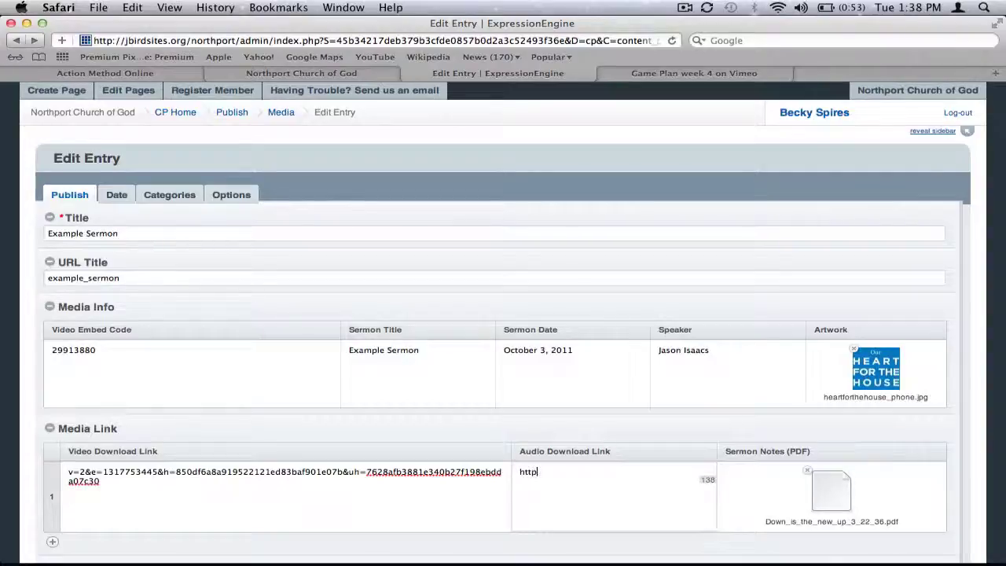
{"action": "type", "text": "://northpoark"}
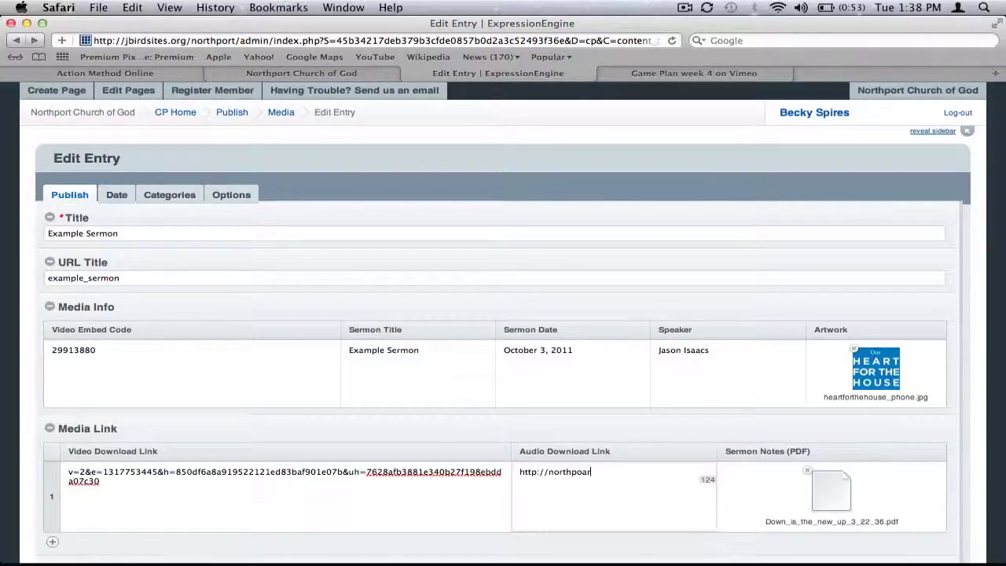
{"action": "key", "text": "BackSpace"}
{"action": "key", "text": "BackSpace"}
{"action": "key", "text": "BackSpace"}
{"action": "type", "text": "park"}
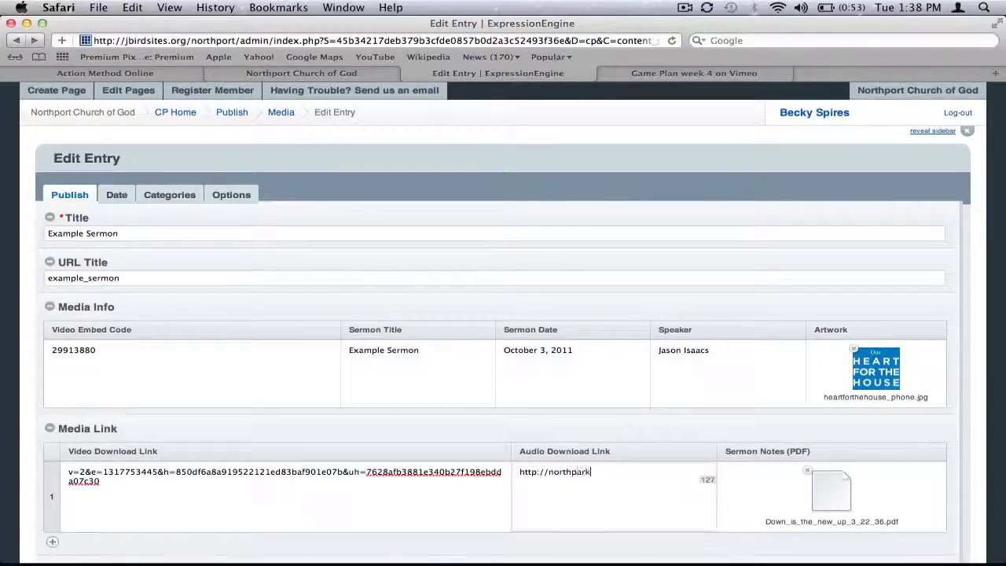
{"action": "type", "text": "church.com/"}
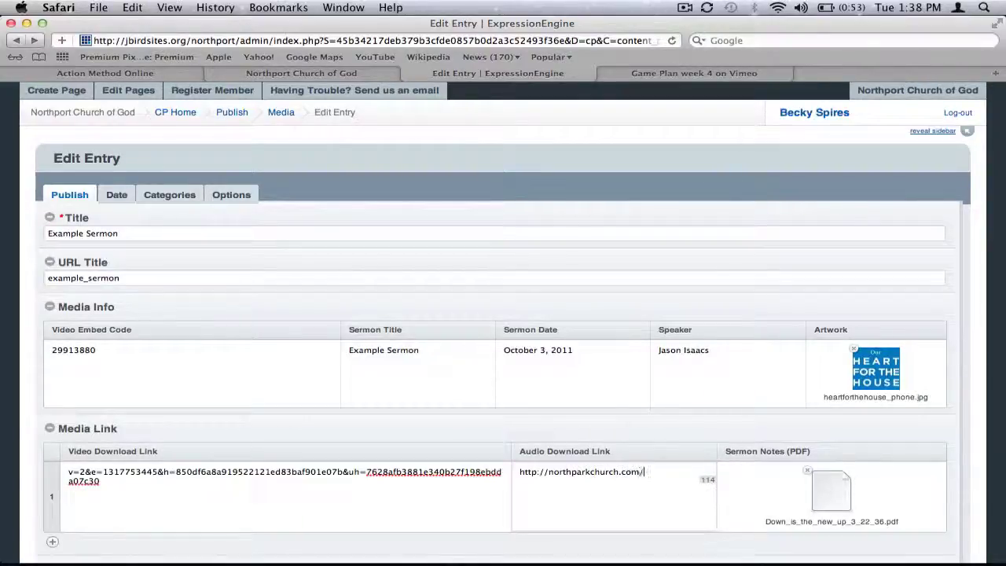
{"action": "type", "text": "au.mp3"}
{"action": "key", "text": "BackSpace"}
{"action": "key", "text": "BackSpace"}
{"action": "key", "text": "BackSpace"}
{"action": "key", "text": "BackSpace"}
{"action": "type", "text": "/sermon.mp3"}
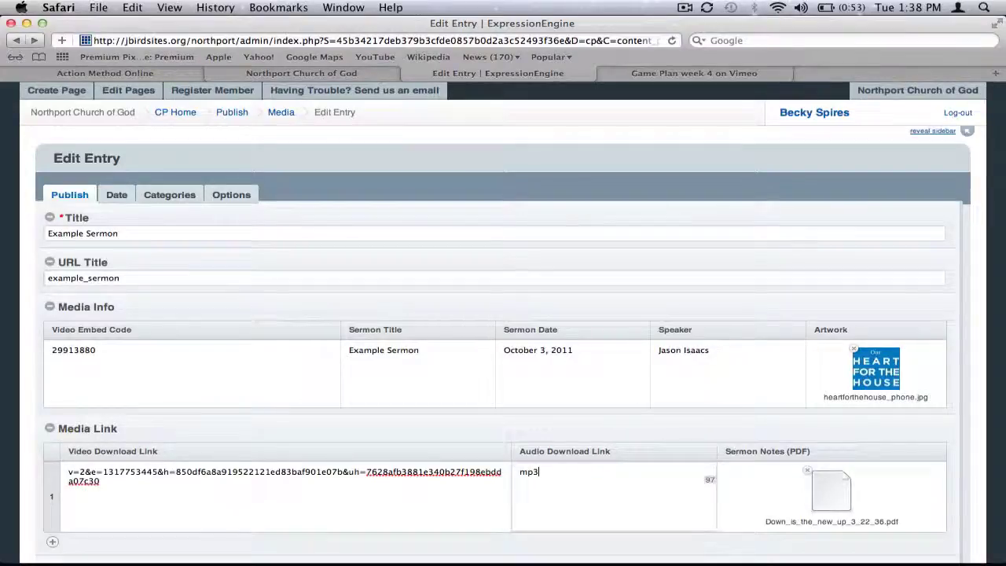
{"action": "key", "text": "super+v"}
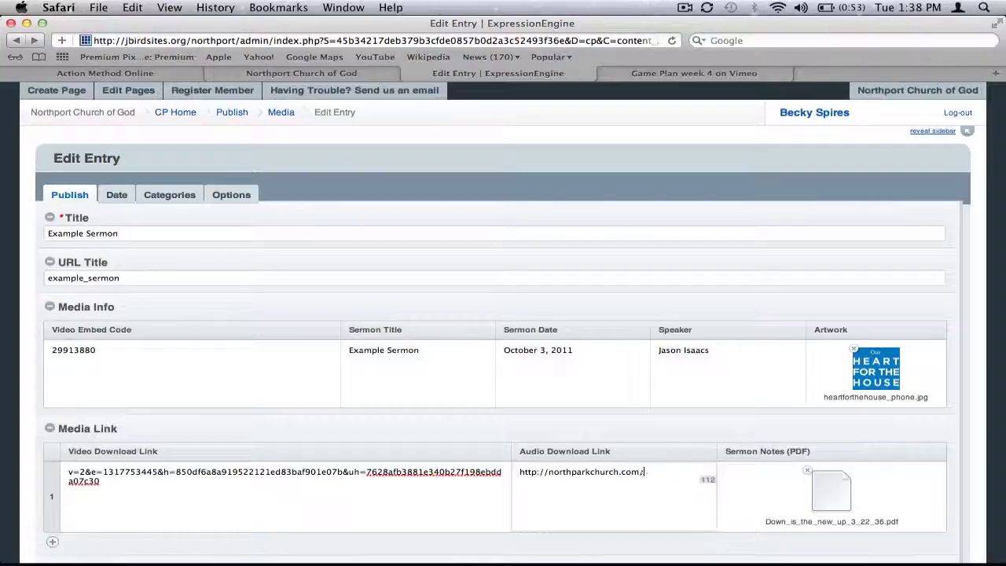
{"action": "key", "text": "BackSpace"}
{"action": "key", "text": "BackSpace"}
{"action": "key", "text": "BackSpace"}
{"action": "key", "text": "BackSpace"}
{"action": "key", "text": "BackSpace"}
{"action": "key", "text": "BackSpace"}
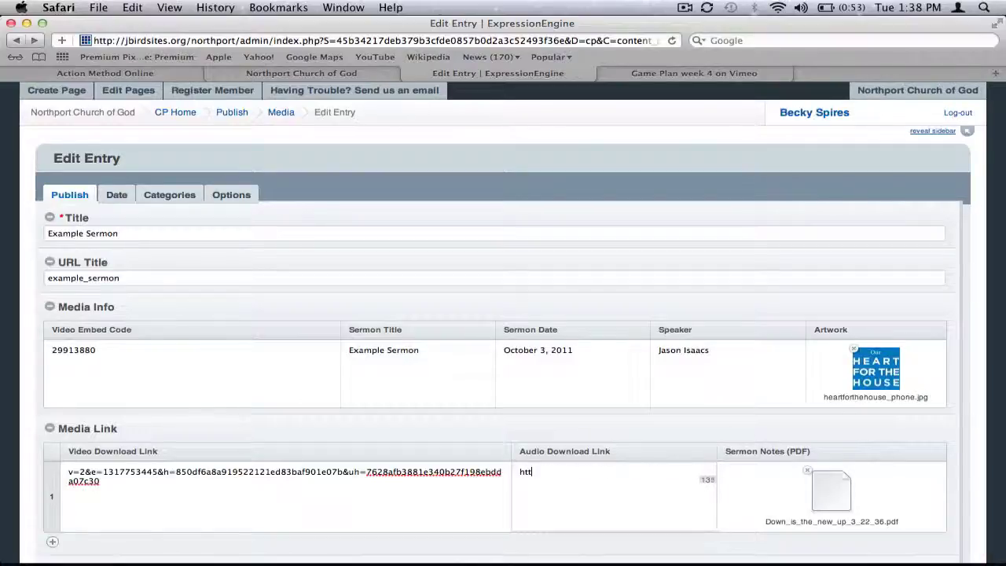
{"action": "scroll", "coordinate": [916, 453], "scroll_direction": "down", "scroll_amount": 4}
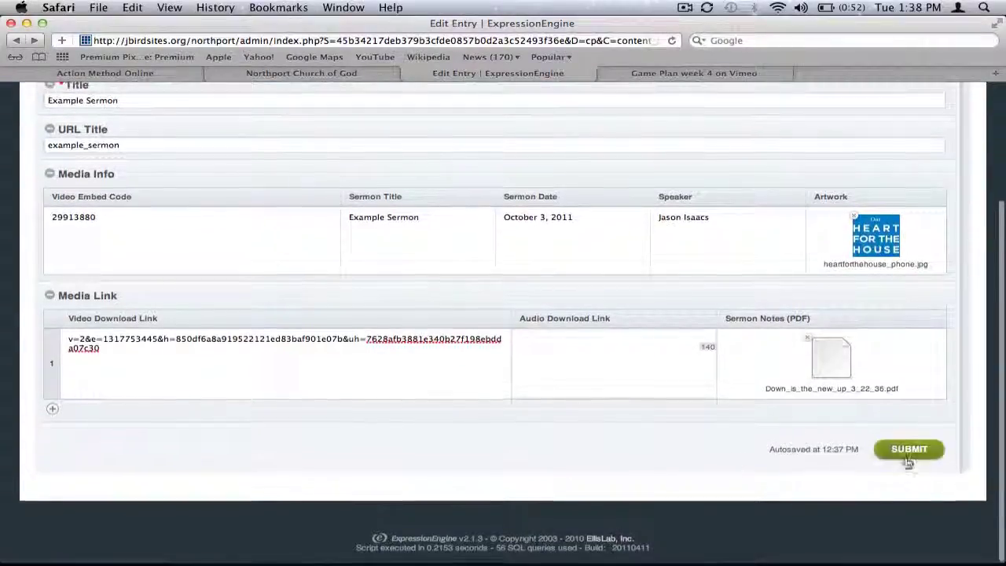
- Submit the Example Sermon entry and view the church site's Media page listing it first
{"action": "left_click", "coordinate": [912, 450]}
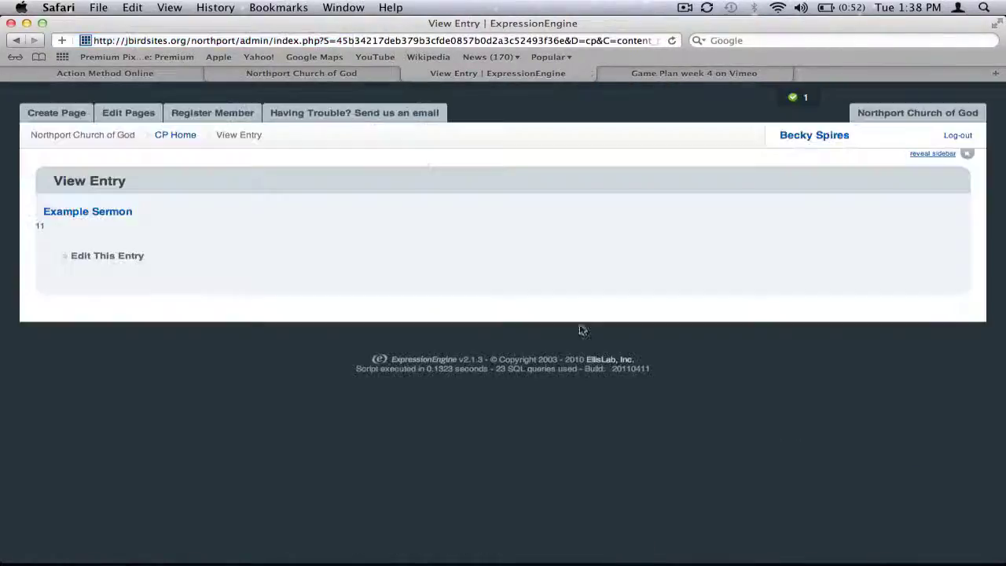
{"action": "left_click", "coordinate": [341, 75]}
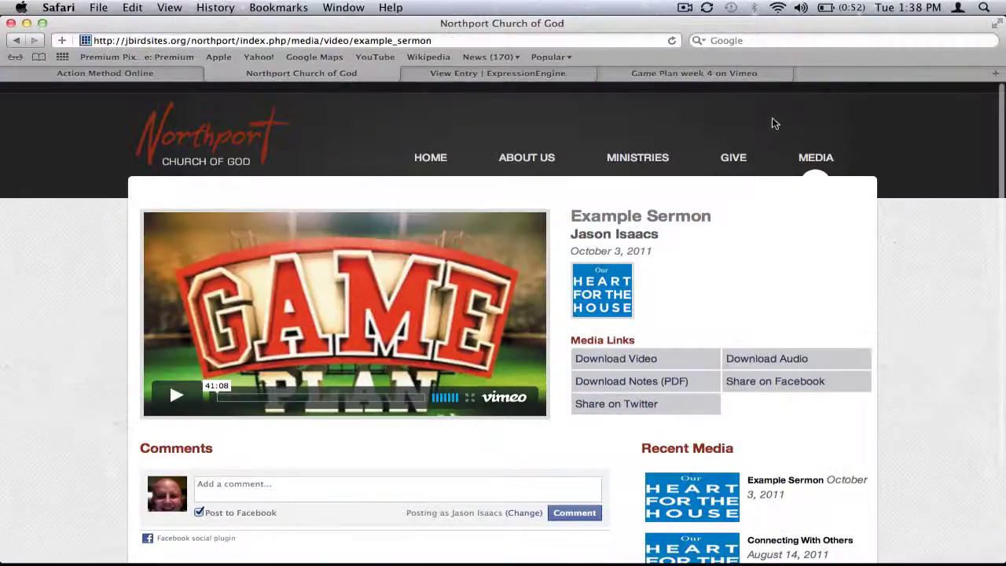
{"action": "left_click", "coordinate": [798, 157]}
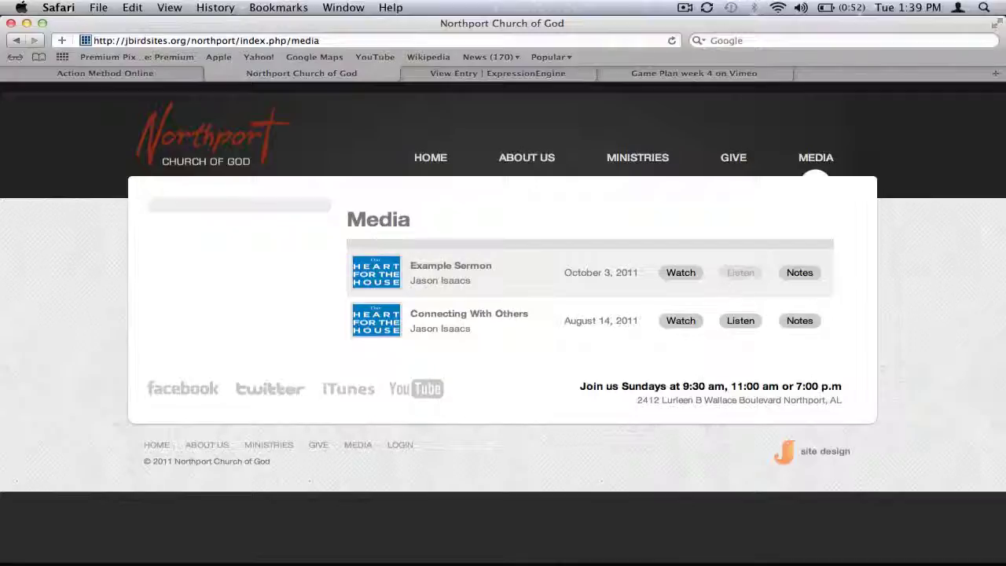
- Open Example Sermon's page from the Media listing and play its embedded Vimeo video
{"action": "left_click", "coordinate": [681, 273]}
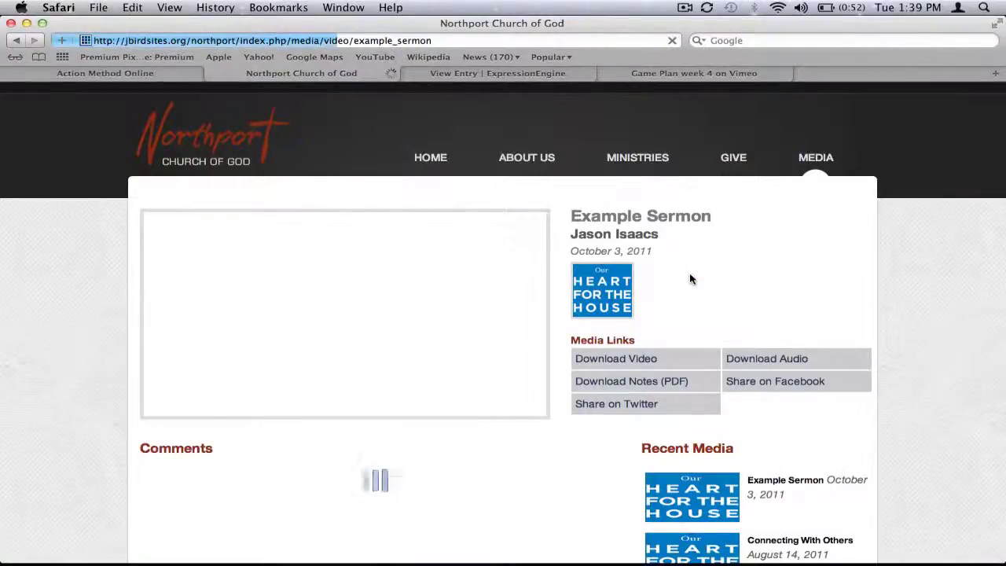
{"action": "scroll", "coordinate": [862, 254], "scroll_direction": "down", "scroll_amount": 3}
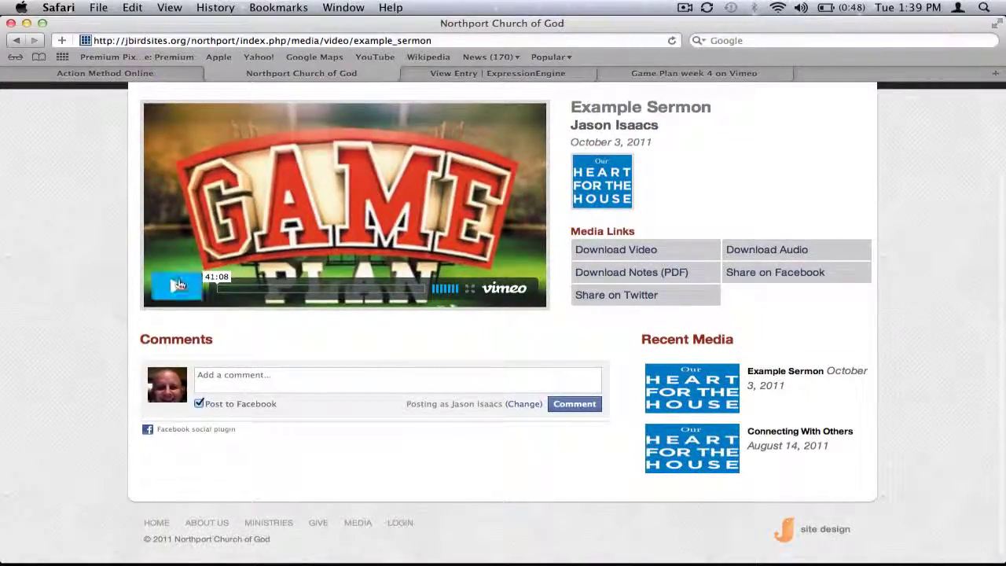
{"action": "left_click", "coordinate": [177, 286]}
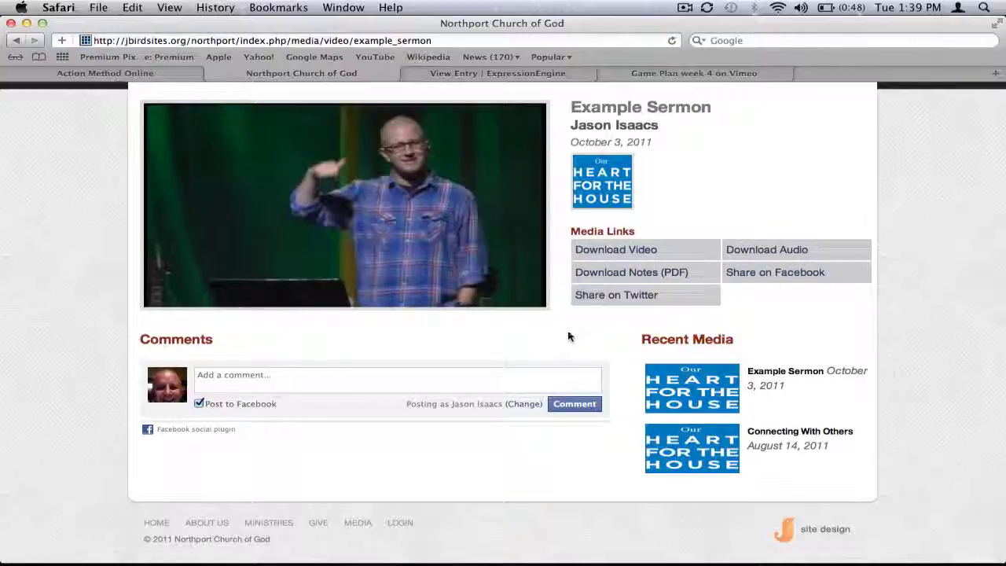
{"action": "scroll", "coordinate": [569, 337], "scroll_direction": "down", "scroll_amount": 1}
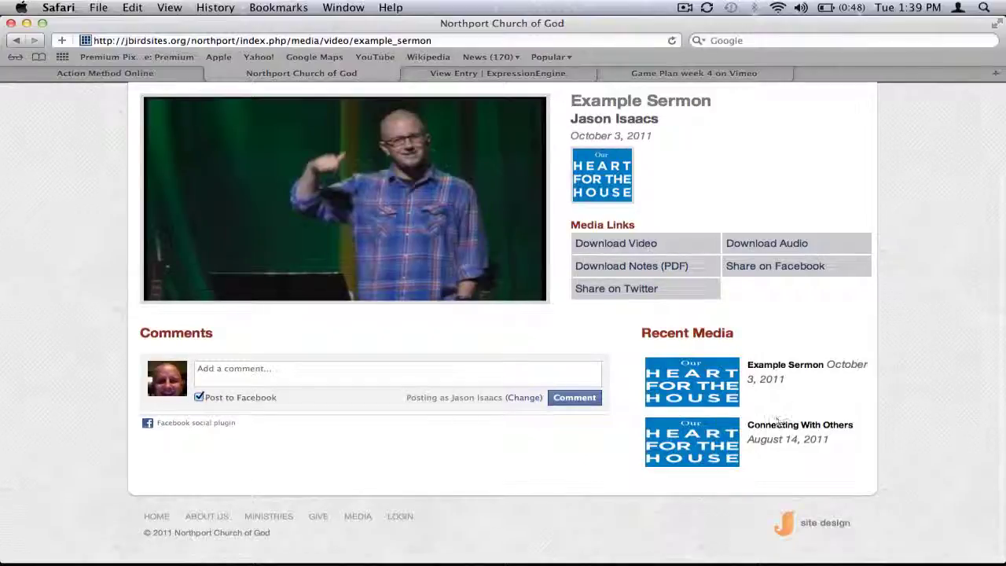
{"action": "scroll", "coordinate": [308, 343], "scroll_direction": "up", "scroll_amount": 5}
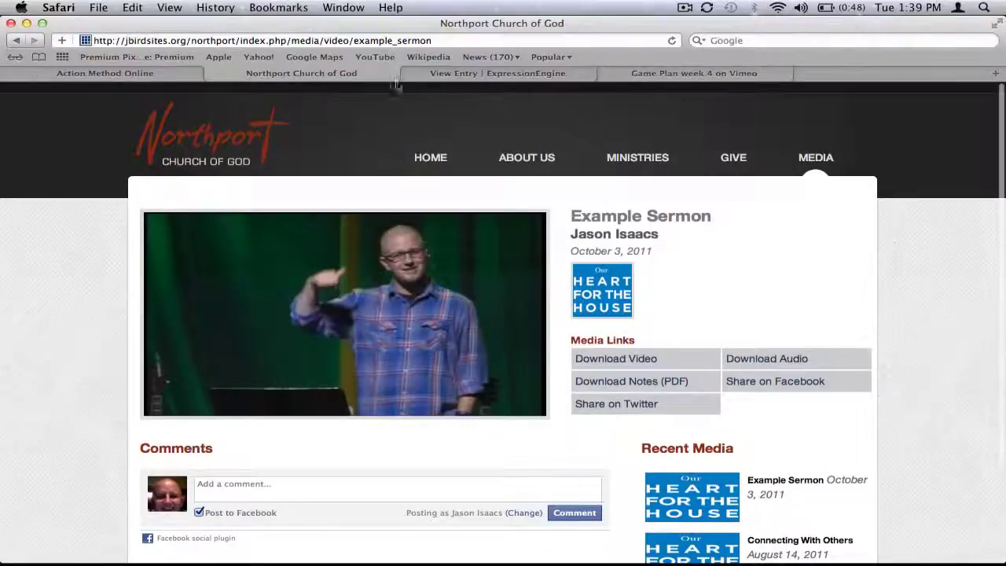
{"action": "left_click", "coordinate": [453, 74]}
- Reopen Example Sermon in Edit Entry and check its saved Vimeo video download link
{"action": "left_click", "coordinate": [118, 259]}
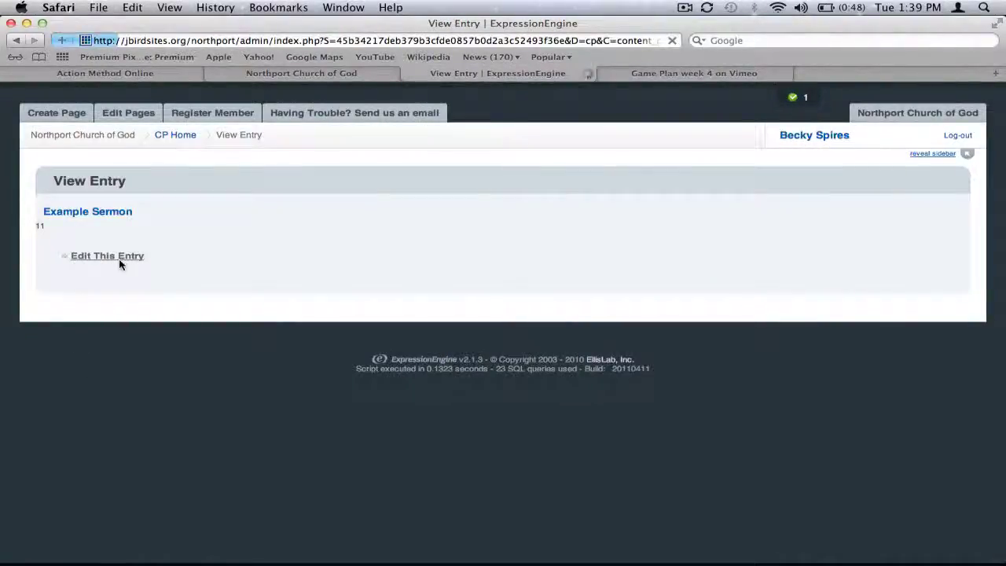
{"action": "scroll", "coordinate": [371, 402], "scroll_direction": "down", "scroll_amount": 5}
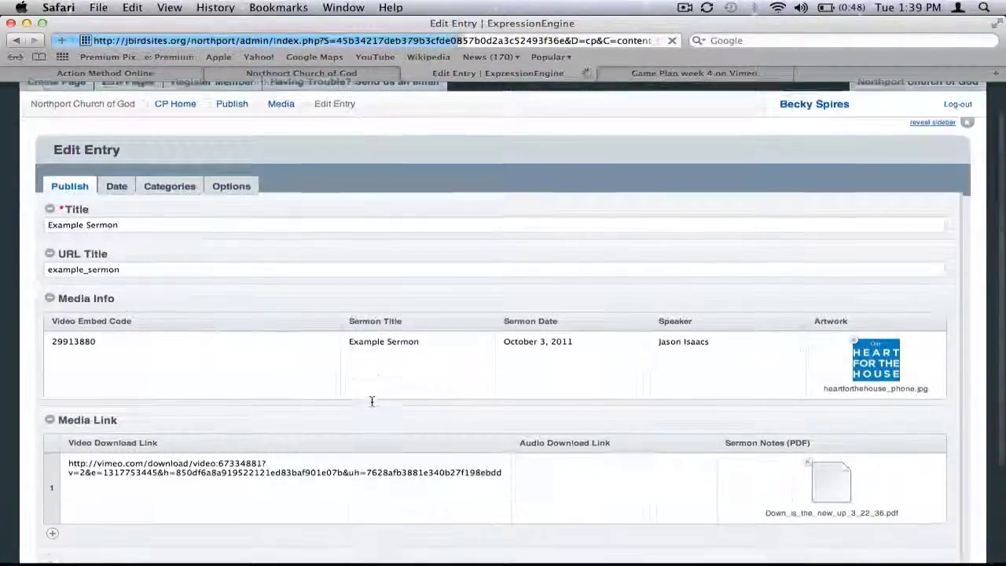
{"action": "scroll", "coordinate": [374, 405], "scroll_direction": "up", "scroll_amount": 4}
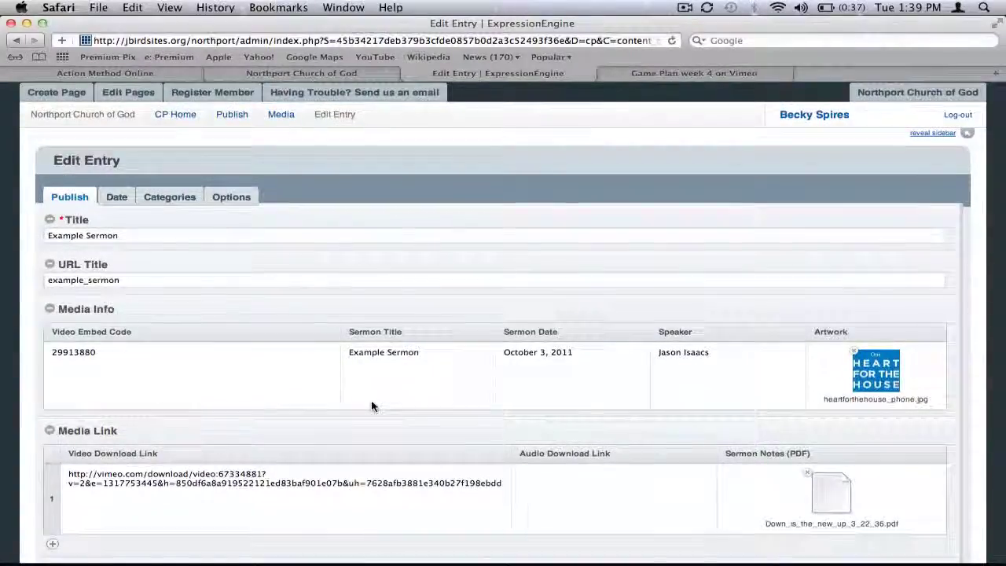
{"action": "scroll", "coordinate": [373, 405], "scroll_direction": "up", "scroll_amount": 1}
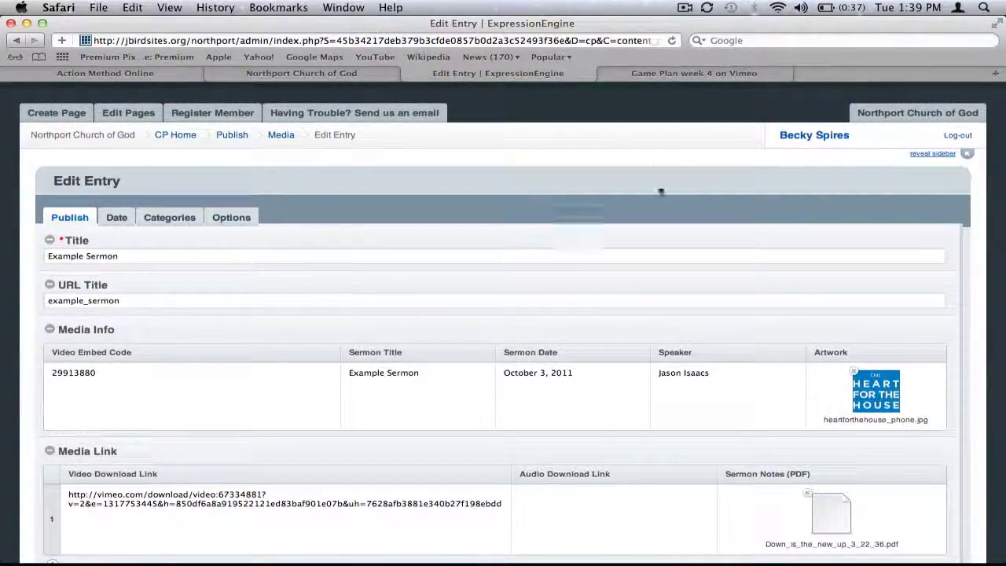